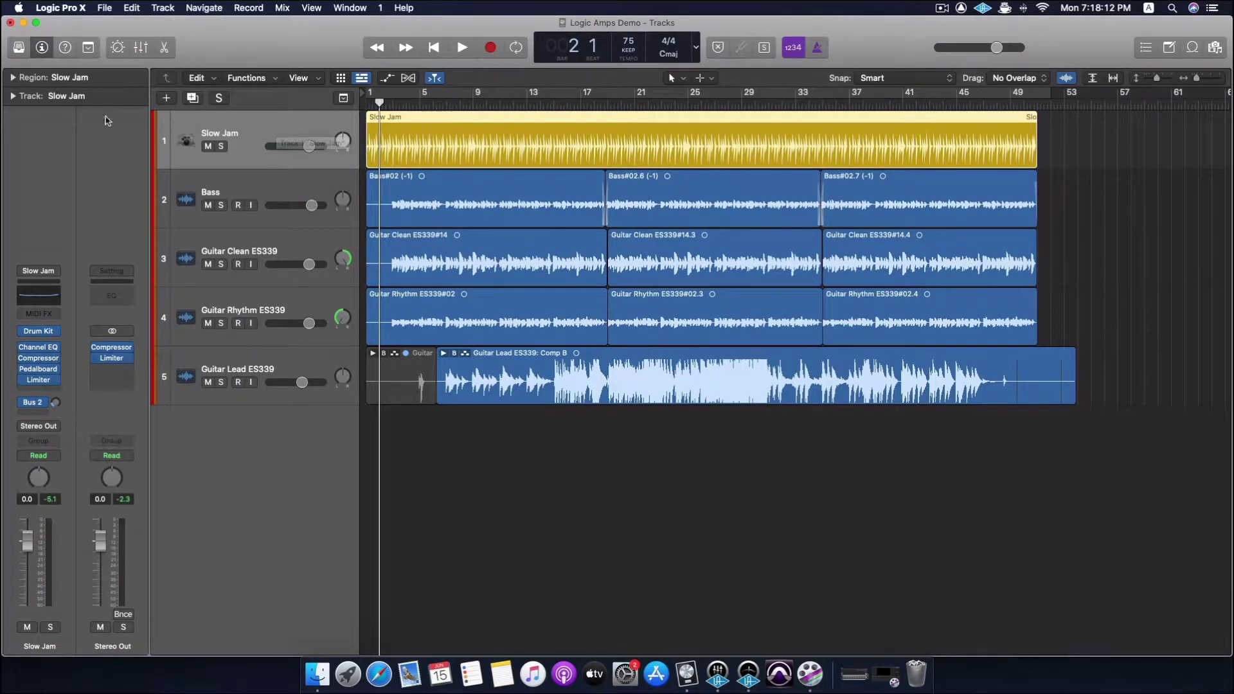
Step: Check the drummer library for the Slow Jam track, and audition that track in solo
{"action": "left_click", "coordinate": [19, 50]}
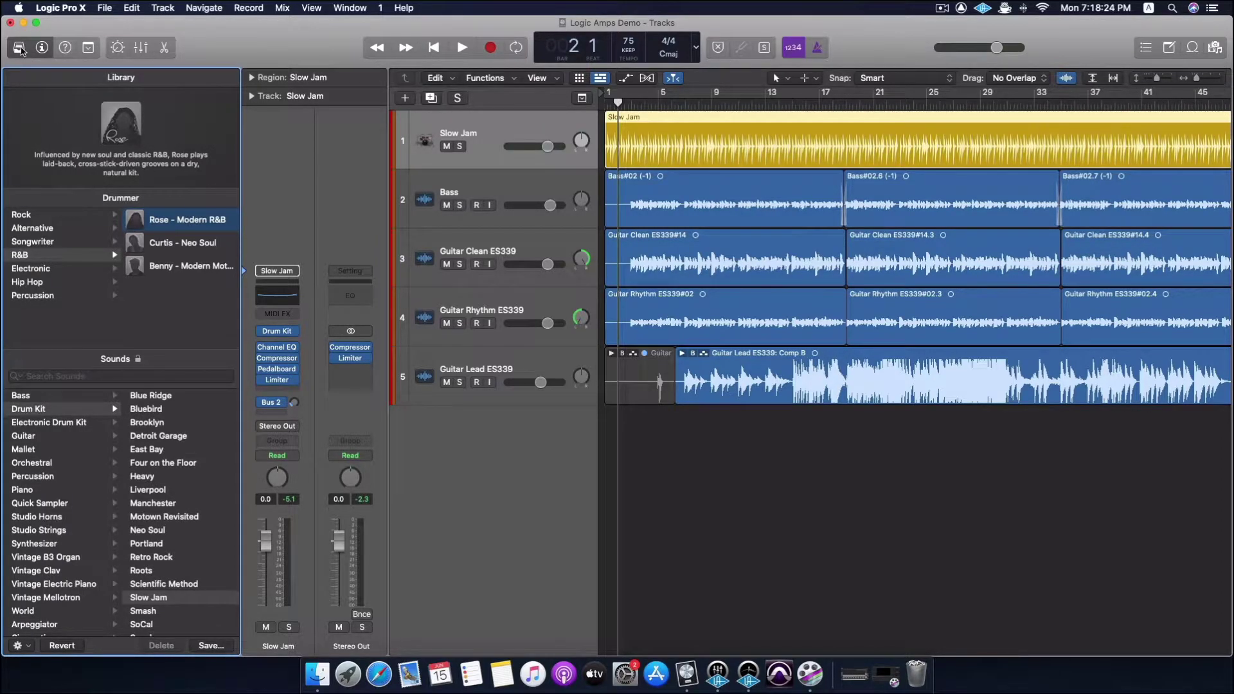
{"action": "left_click", "coordinate": [21, 43]}
{"action": "left_click", "coordinate": [221, 146]}
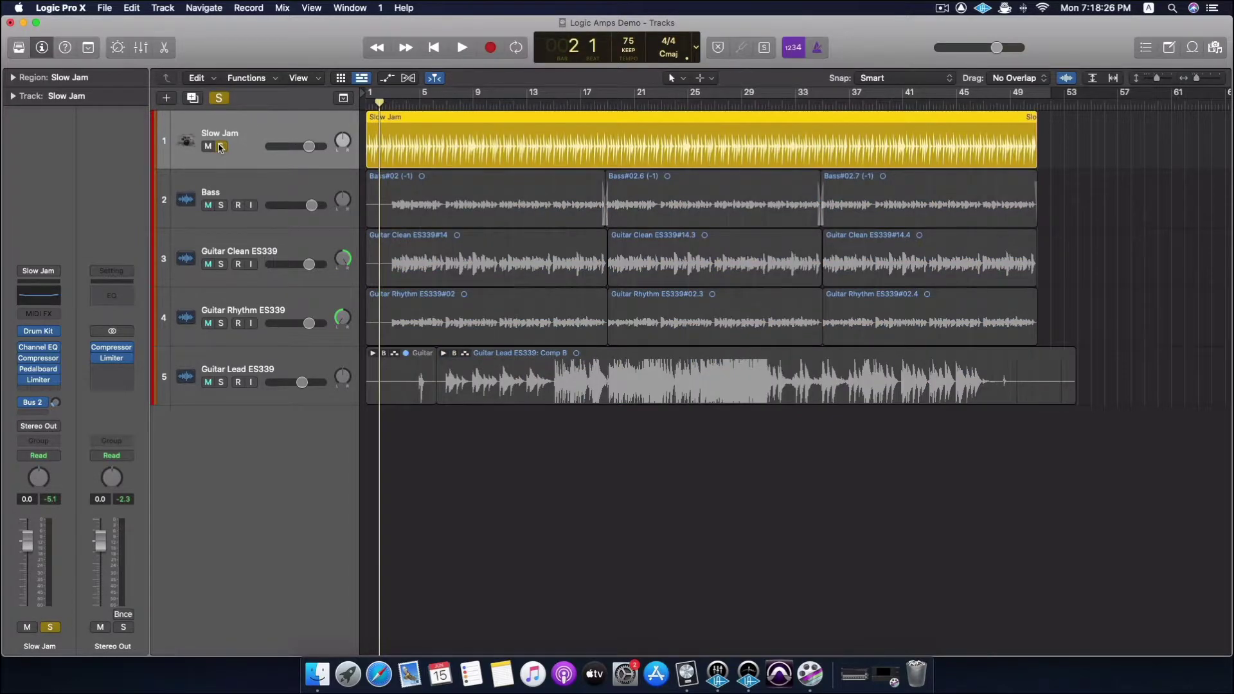
{"action": "key", "text": "space"}
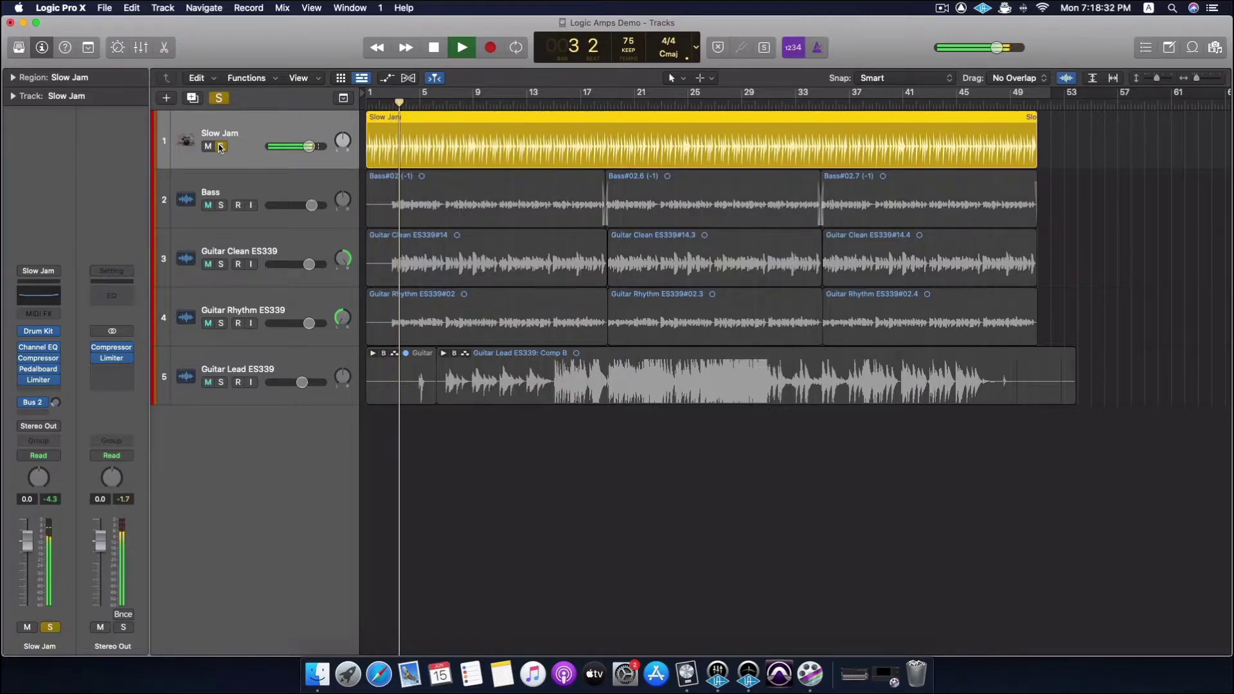
{"action": "key", "text": "space"}
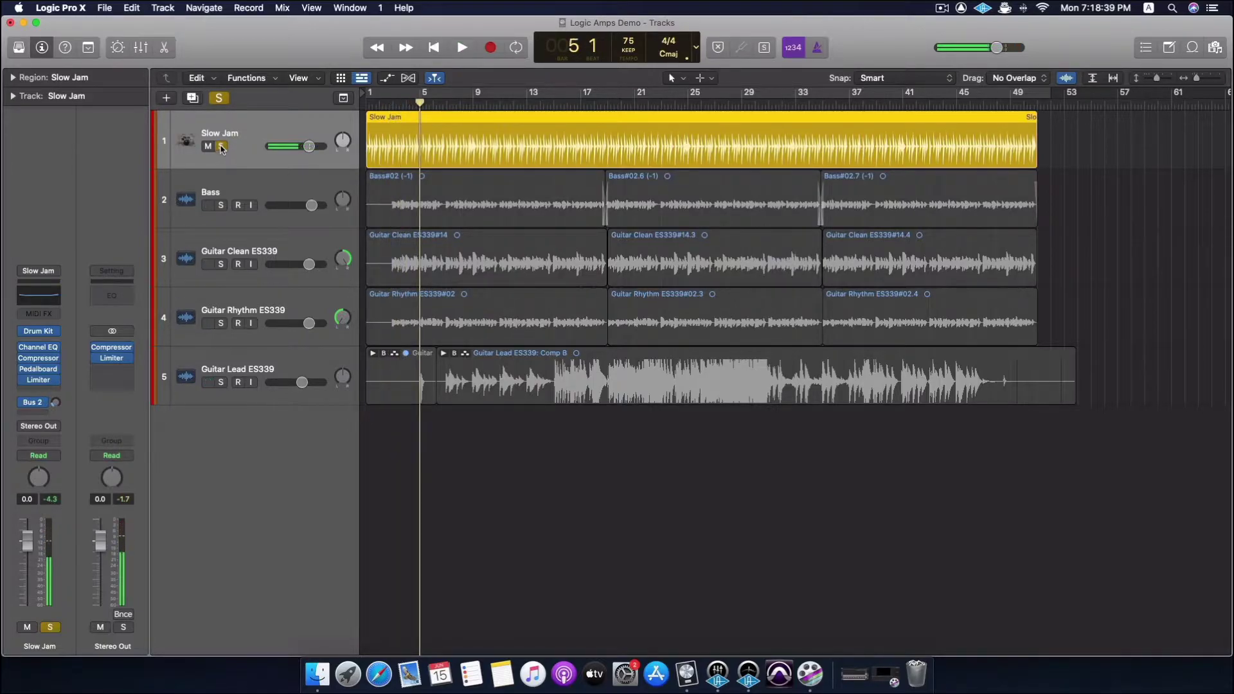
{"action": "left_click", "coordinate": [220, 147]}
Step: Solo the Bass track and inspect its Bass Amp Designer and the available presets, keeping Deep
{"action": "left_click", "coordinate": [217, 195]}
{"action": "left_click", "coordinate": [221, 205]}
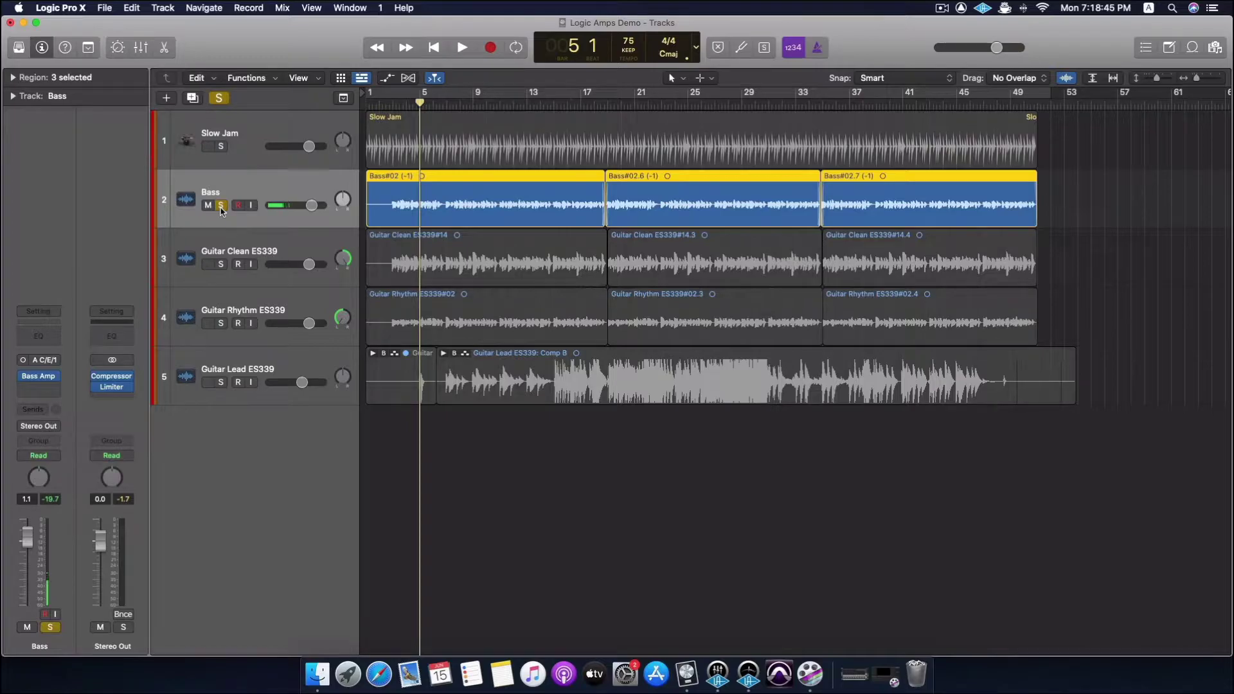
{"action": "left_click", "coordinate": [38, 376]}
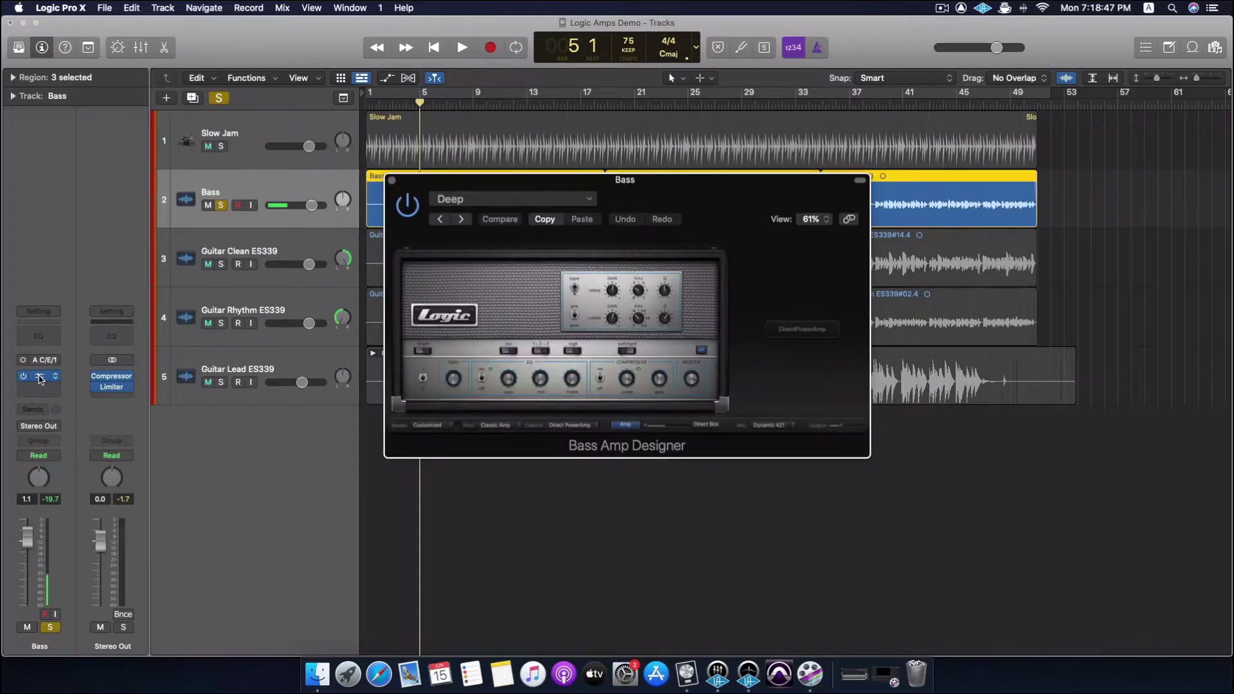
{"action": "left_click", "coordinate": [465, 199]}
{"action": "scroll", "coordinate": [485, 521], "scroll_direction": "down", "scroll_amount": 5}
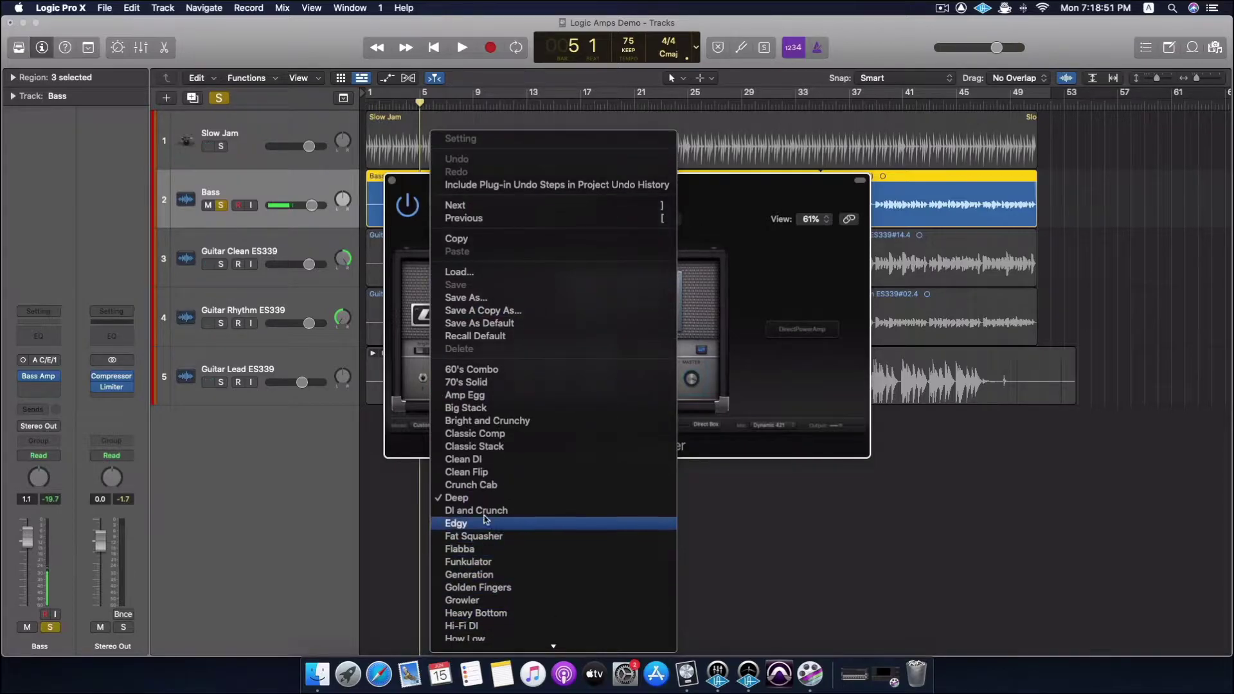
{"action": "left_click", "coordinate": [879, 579]}
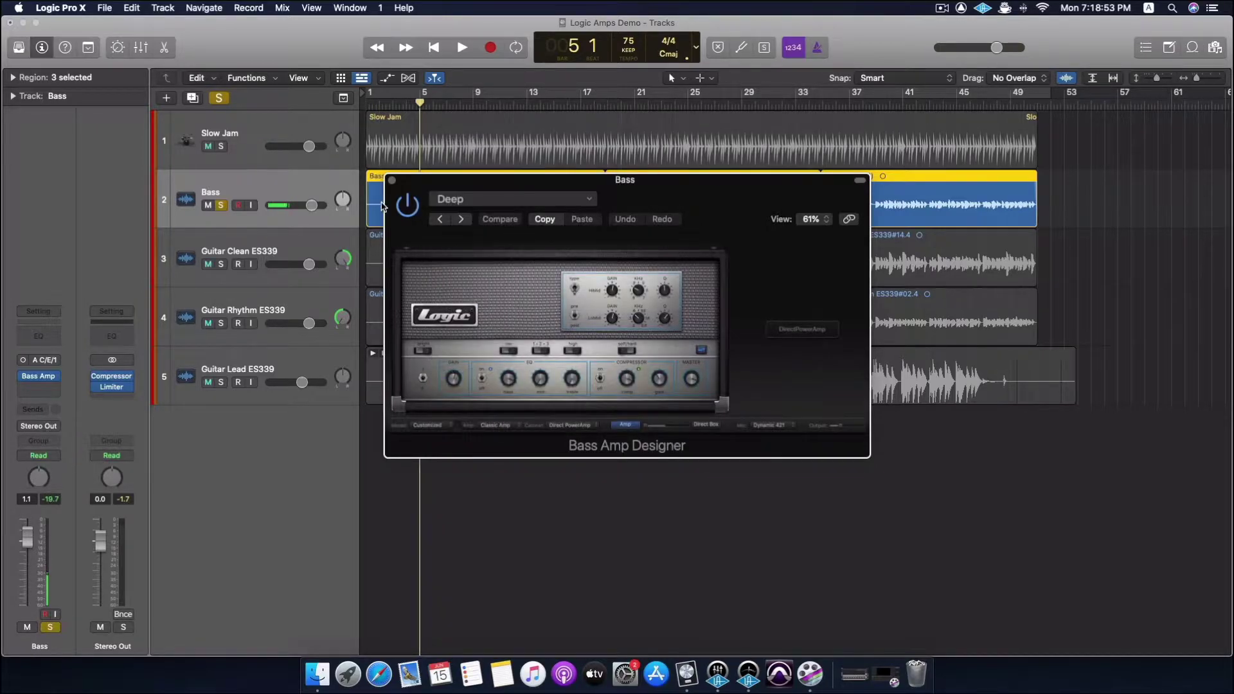
{"action": "left_click", "coordinate": [391, 180]}
Step: Play the soloed Bass from bar 3, bring in the Slow Jam drums, and clear both solos
{"action": "left_click", "coordinate": [398, 103]}
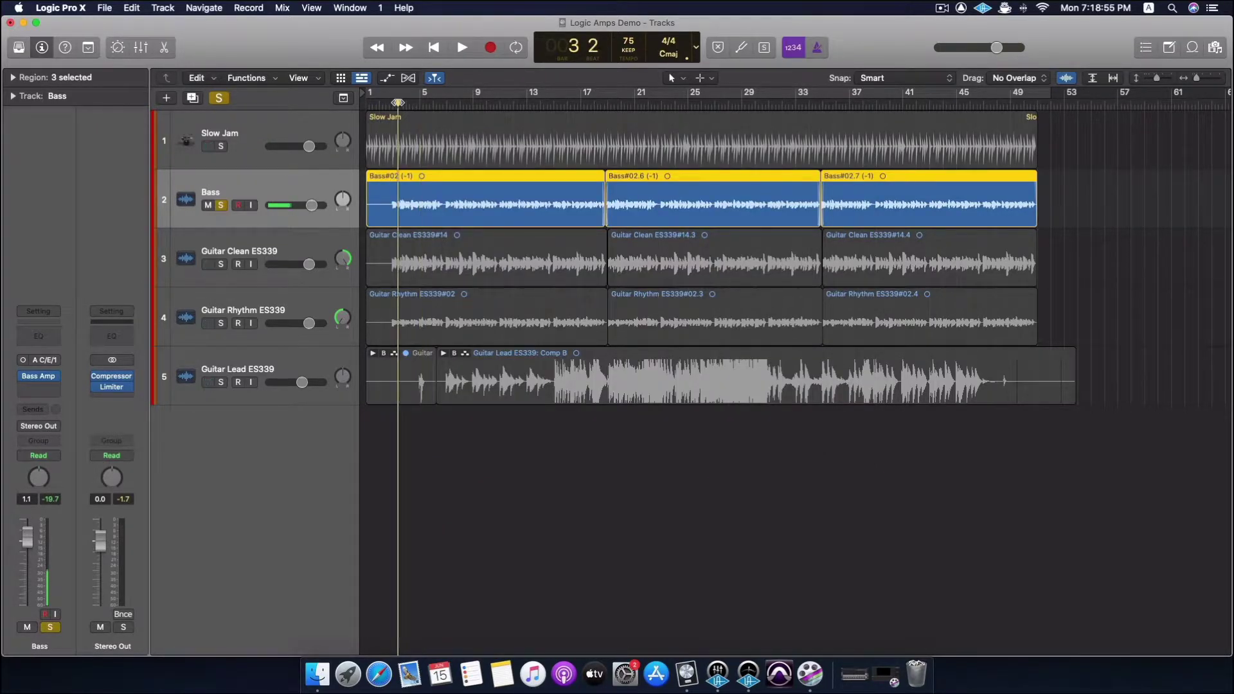
{"action": "left_click", "coordinate": [462, 48]}
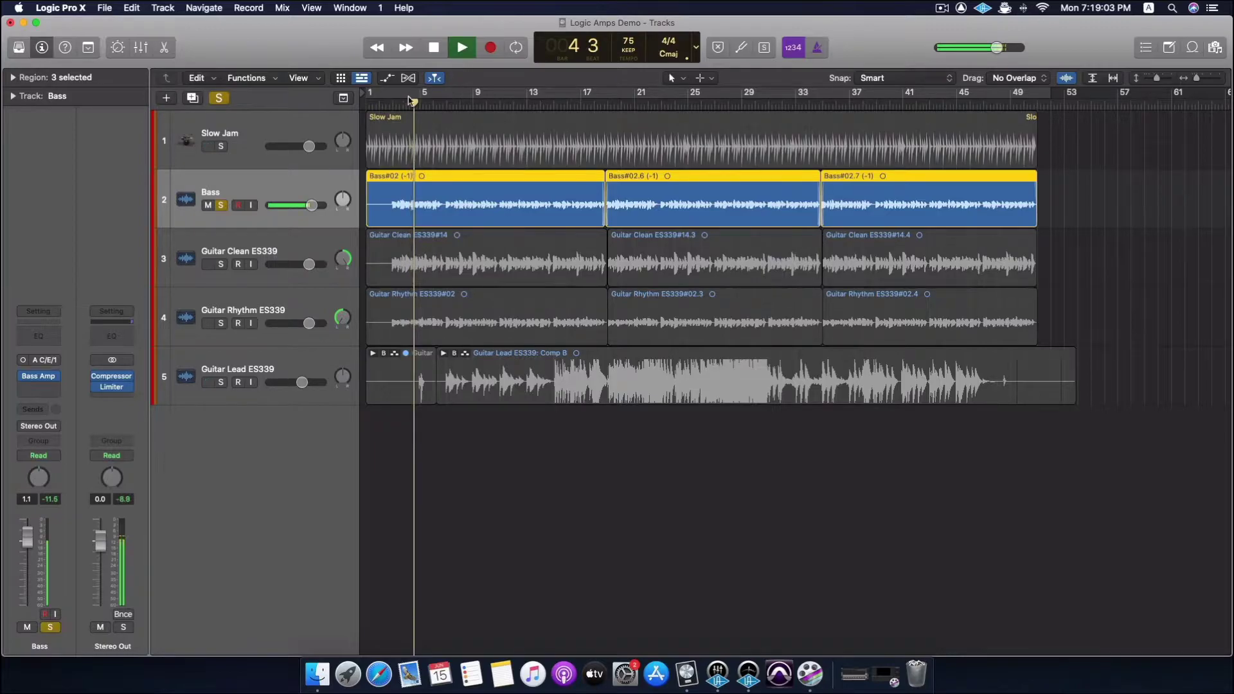
{"action": "left_click", "coordinate": [220, 147]}
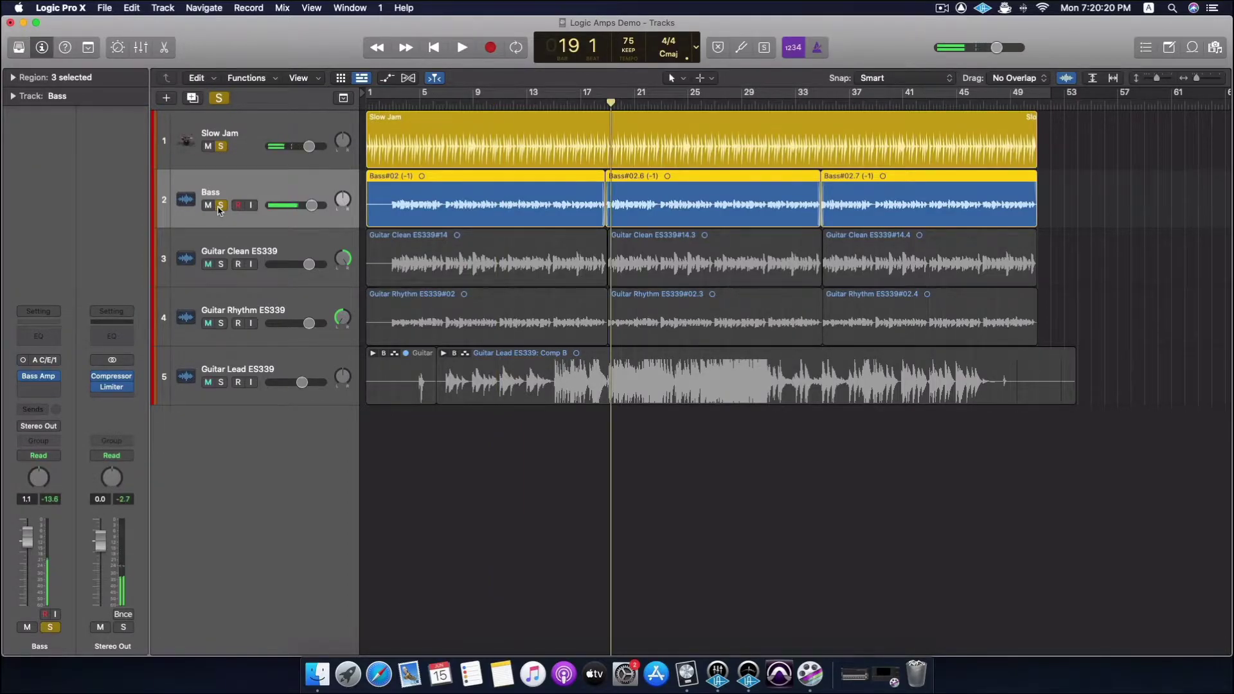
{"action": "left_click", "coordinate": [219, 207]}
{"action": "left_click", "coordinate": [219, 147]}
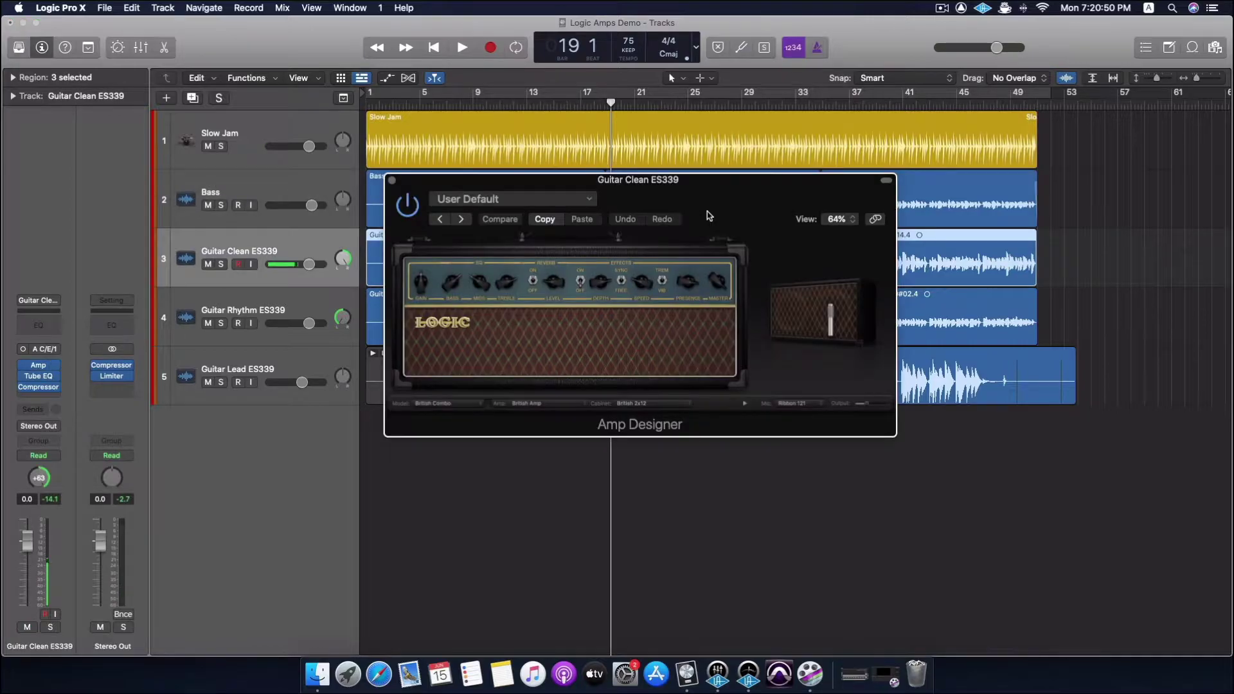
Step: Reposition and enlarge the Guitar Clean ES339 Amp Designer window to examine its amp, cabinet and microphone settings
{"action": "left_click_drag", "start_coordinate": [641, 172], "coordinate": [580, 318]}
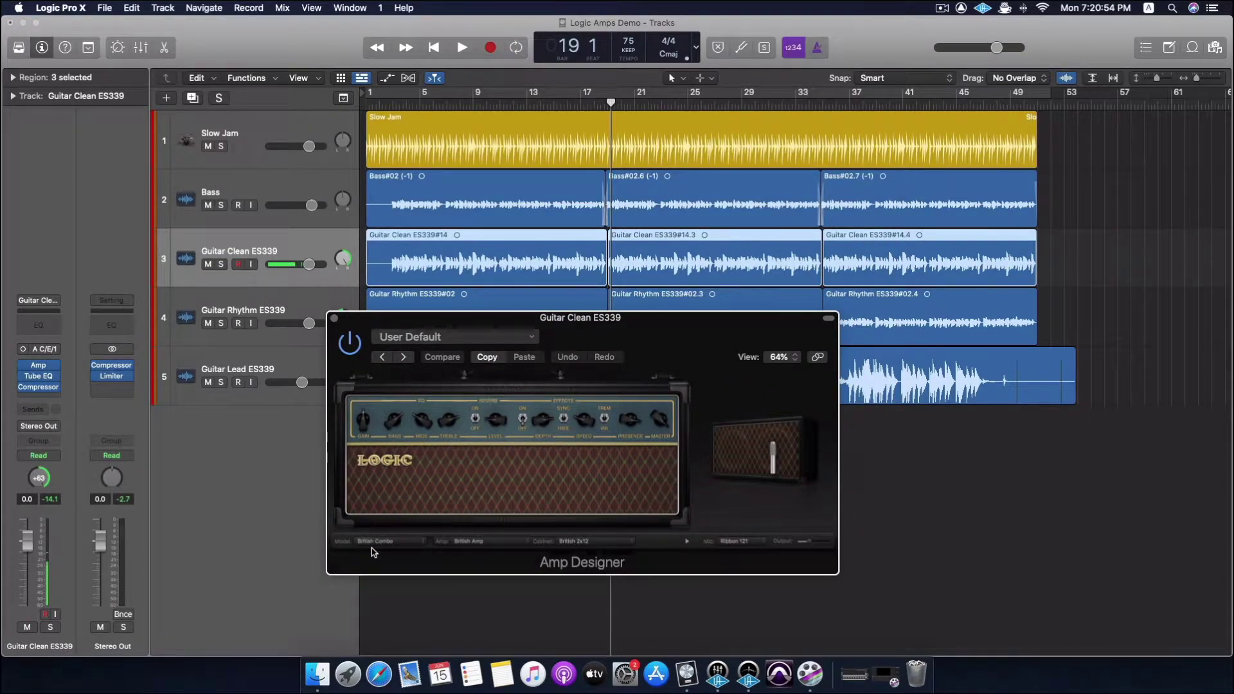
{"action": "left_click_drag", "start_coordinate": [572, 318], "coordinate": [527, 213]}
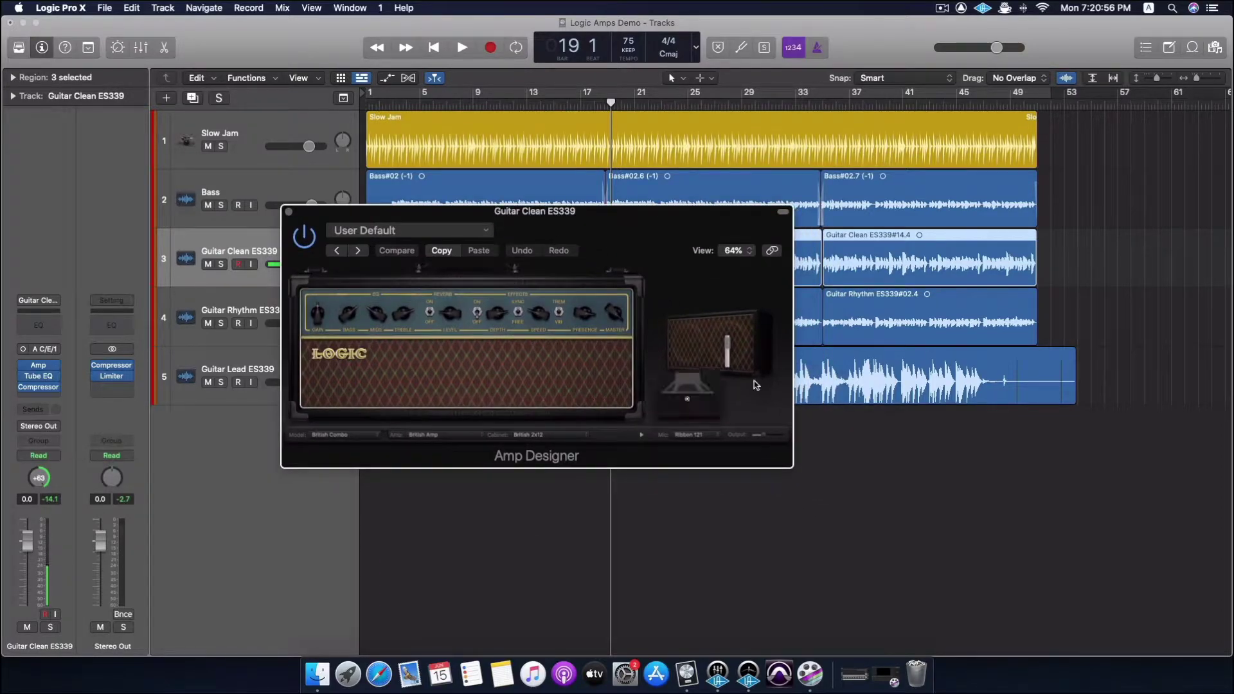
{"action": "left_click_drag", "start_coordinate": [791, 469], "coordinate": [958, 579]}
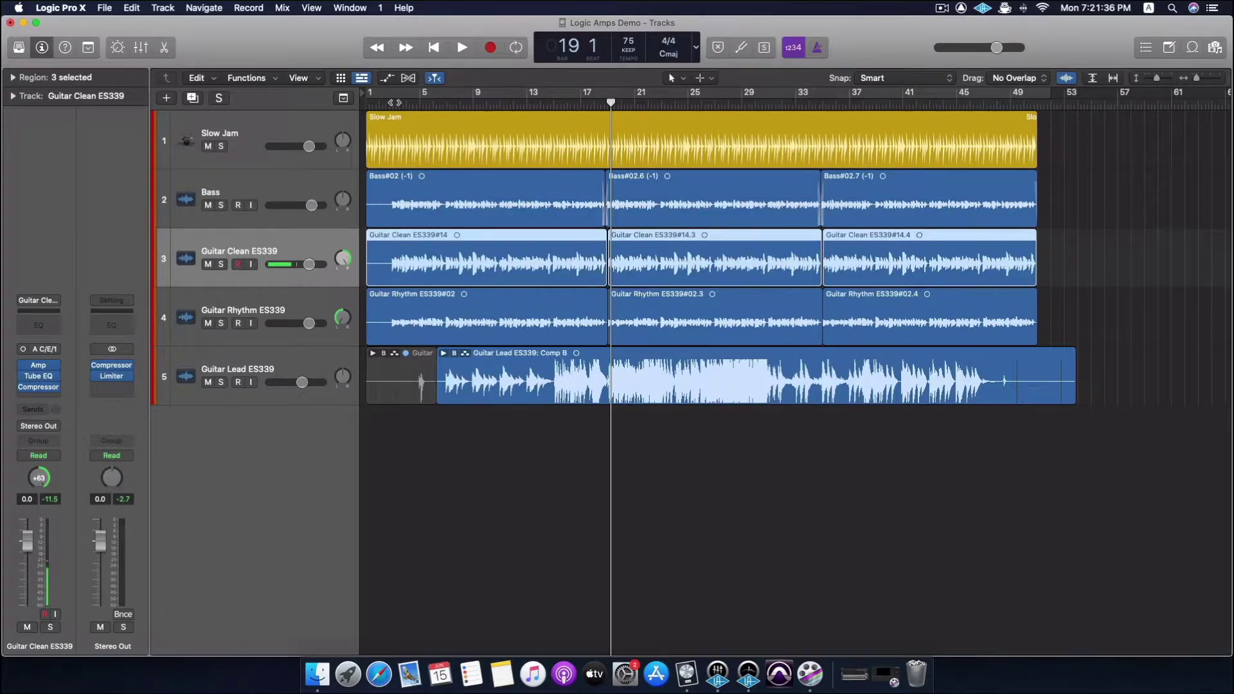
Step: Audition the Guitar Clean ES339 track in solo from bar 3
{"action": "left_click_drag", "start_coordinate": [392, 103], "coordinate": [394, 103]}
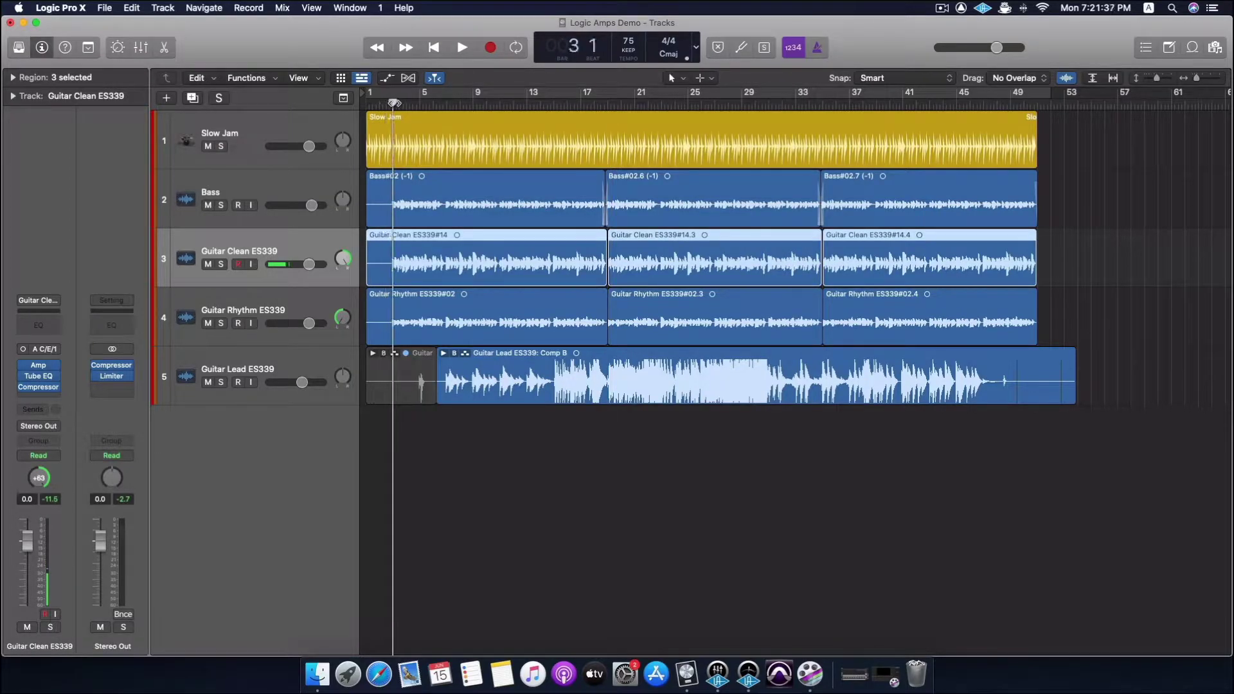
{"action": "left_click", "coordinate": [222, 264]}
{"action": "key", "text": "space"}
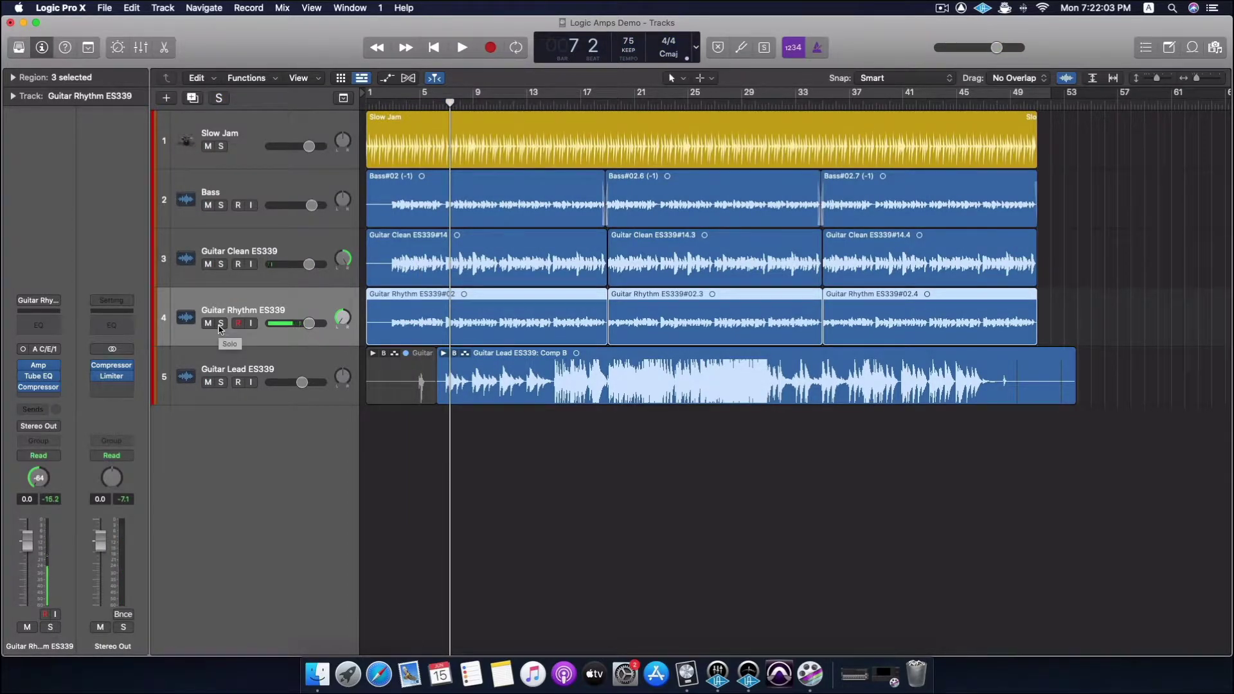
Step: Solo the Guitar Rhythm ES339 track and review its Amp Designer models, keeping Boutique Retro Combo
{"action": "left_click", "coordinate": [221, 324]}
{"action": "left_click", "coordinate": [38, 365]}
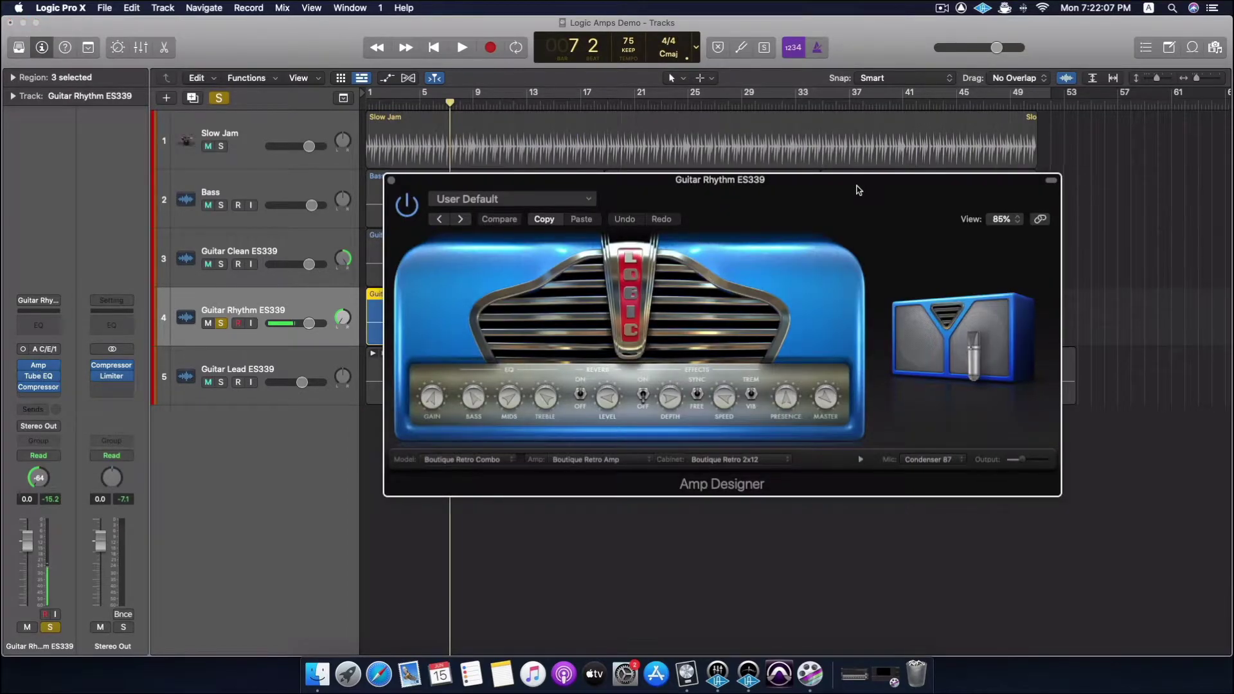
{"action": "left_click_drag", "start_coordinate": [860, 183], "coordinate": [735, 233]}
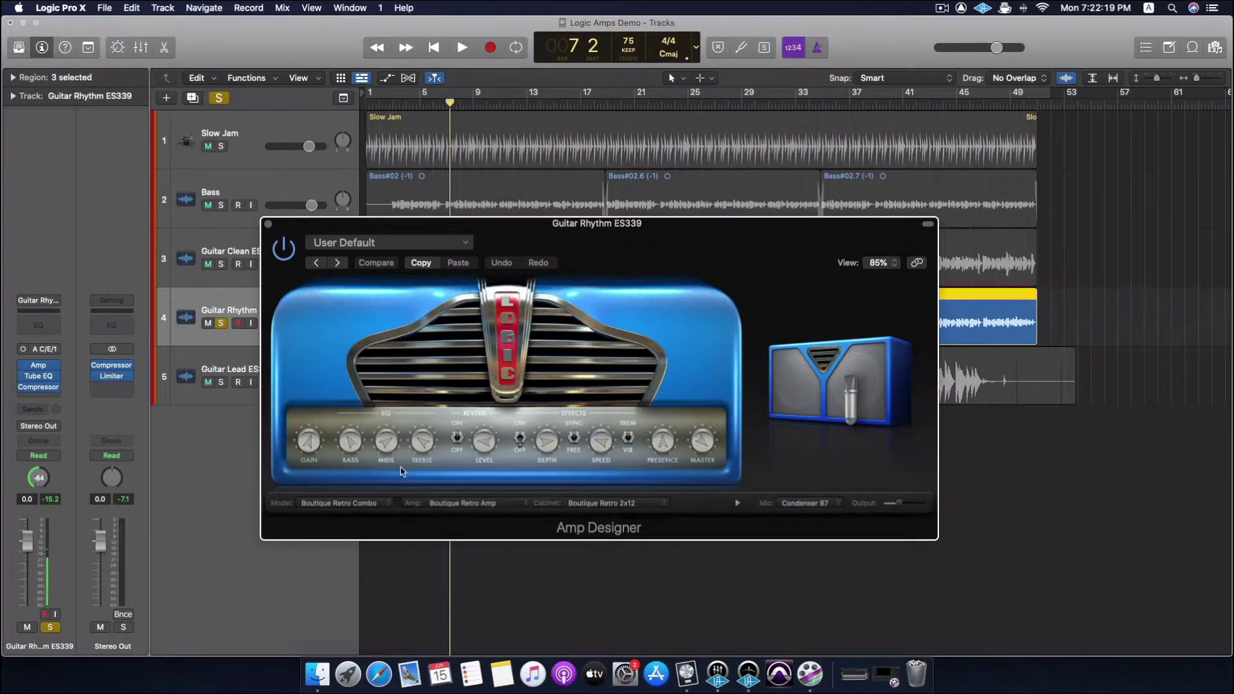
{"action": "left_click", "coordinate": [344, 504]}
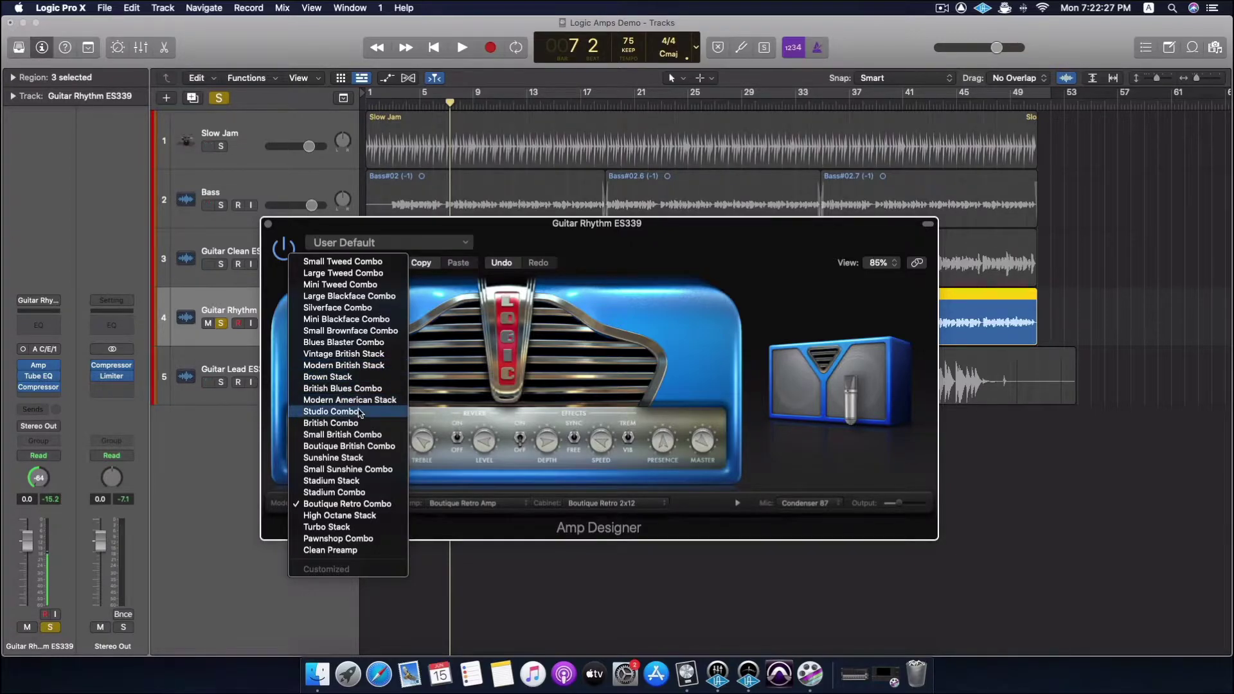
{"action": "left_click", "coordinate": [491, 530]}
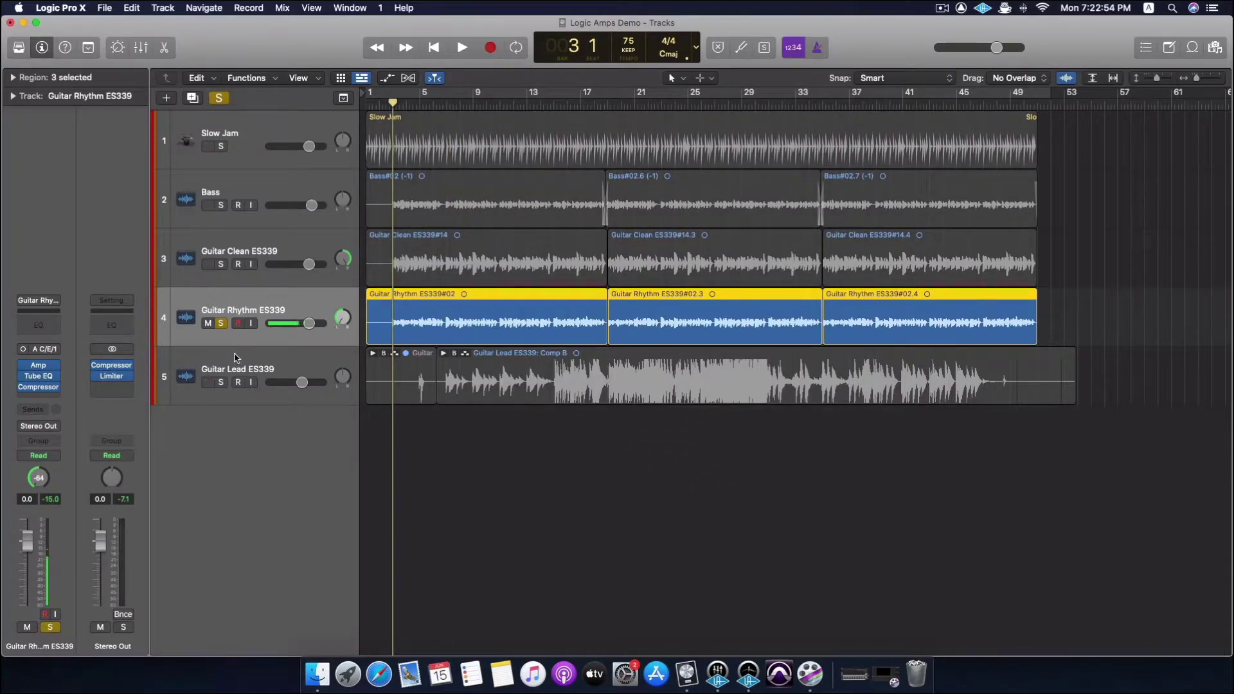
Step: Play the soloed Guitar Rhythm ES339 track, and listen to it together with Guitar Clean ES339
{"action": "key", "text": "space"}
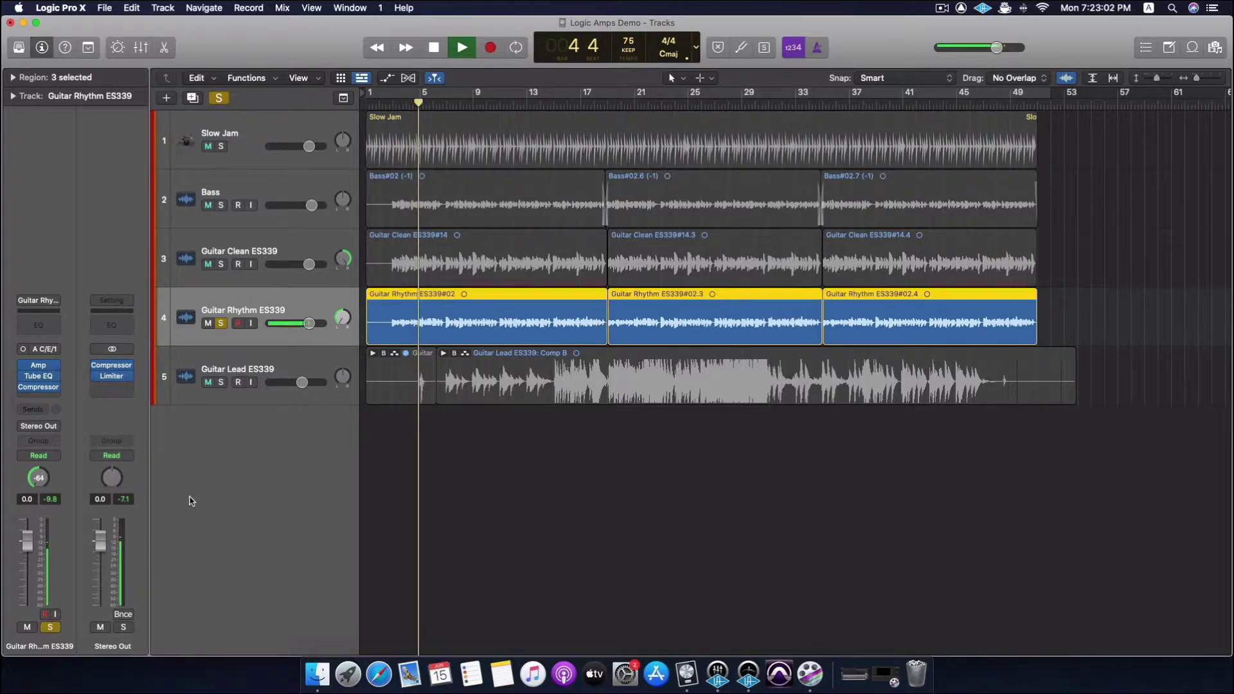
{"action": "left_click", "coordinate": [222, 265]}
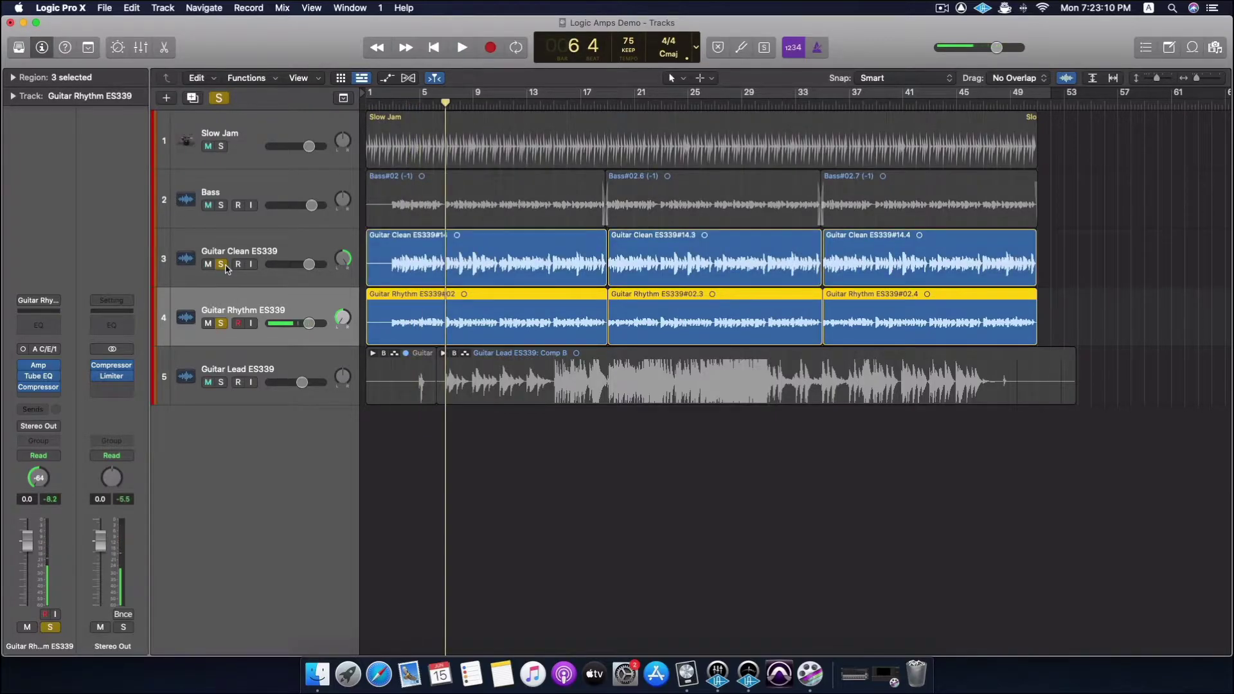
{"action": "key", "text": "space"}
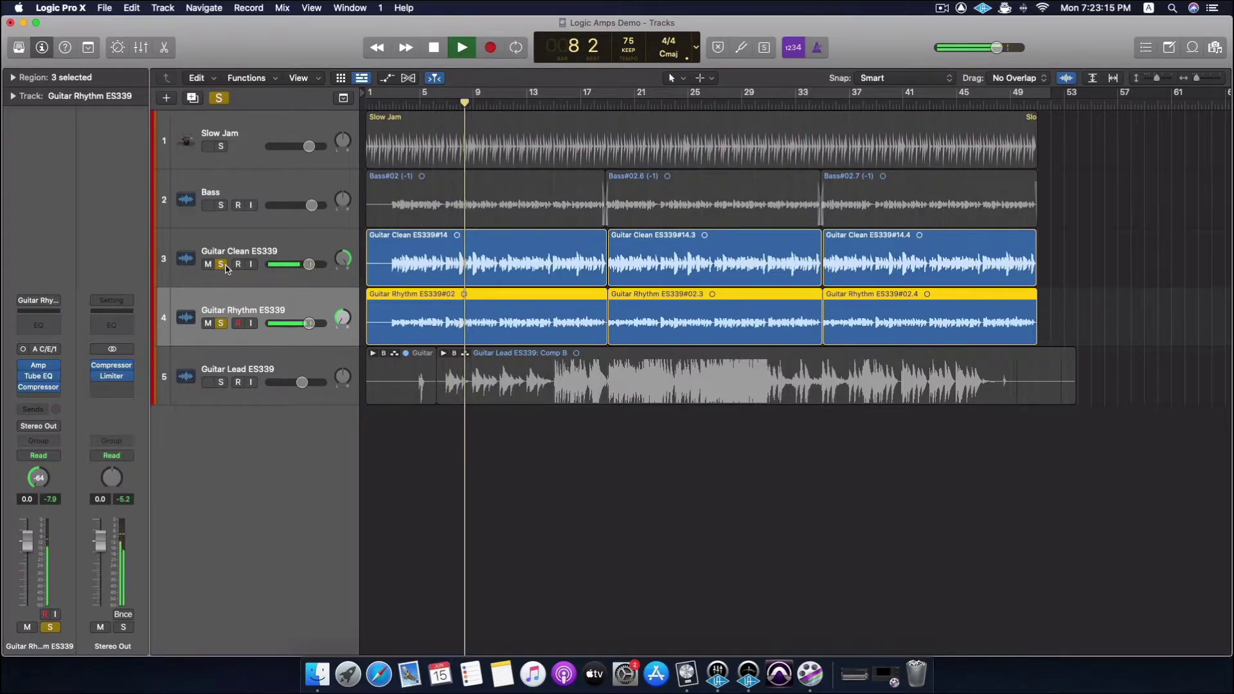
Step: Add the Bass and Slow Jam tracks to the soloed guitars during playback, and lower the Bass track's volume
{"action": "left_click", "coordinate": [222, 205]}
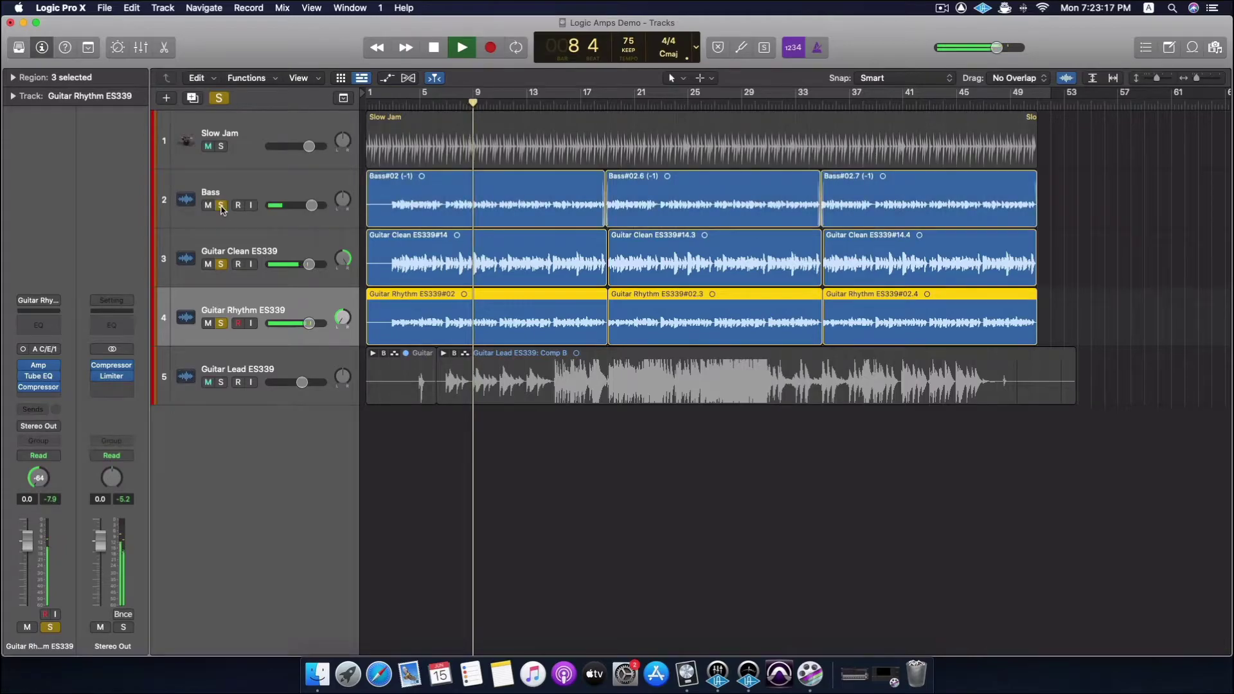
{"action": "left_click_drag", "start_coordinate": [312, 205], "coordinate": [302, 205]}
{"action": "left_click", "coordinate": [222, 147]}
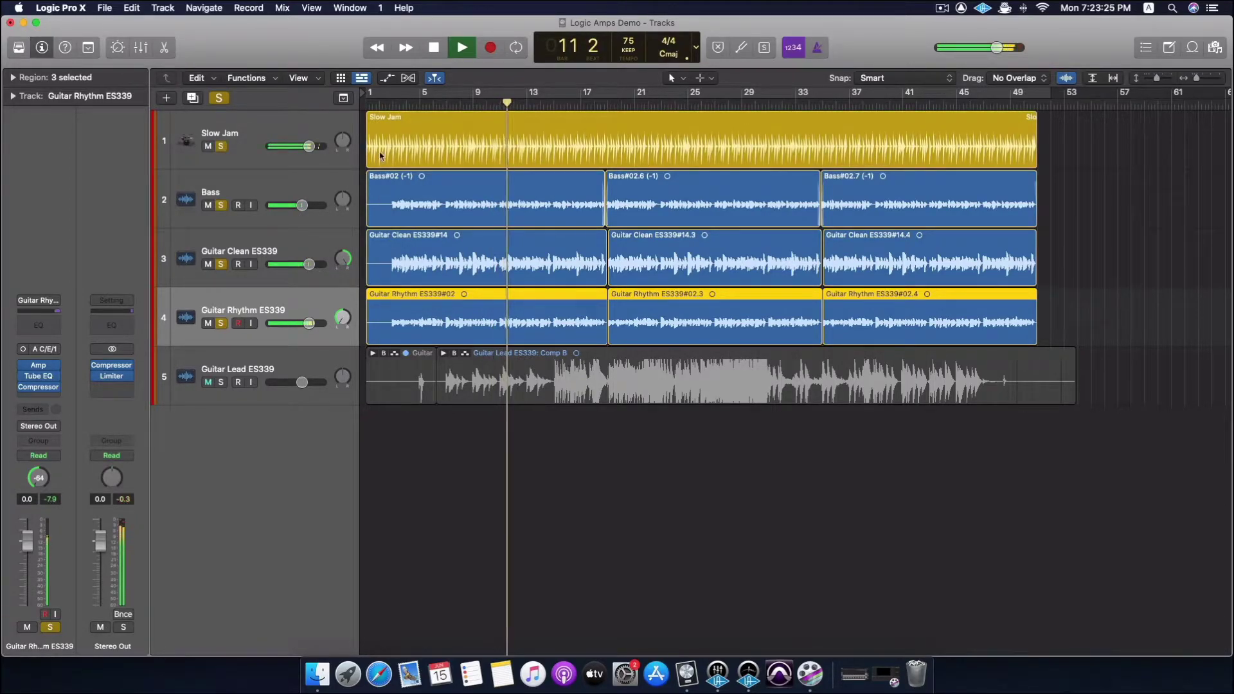
{"action": "left_click_drag", "start_coordinate": [313, 147], "coordinate": [307, 147]}
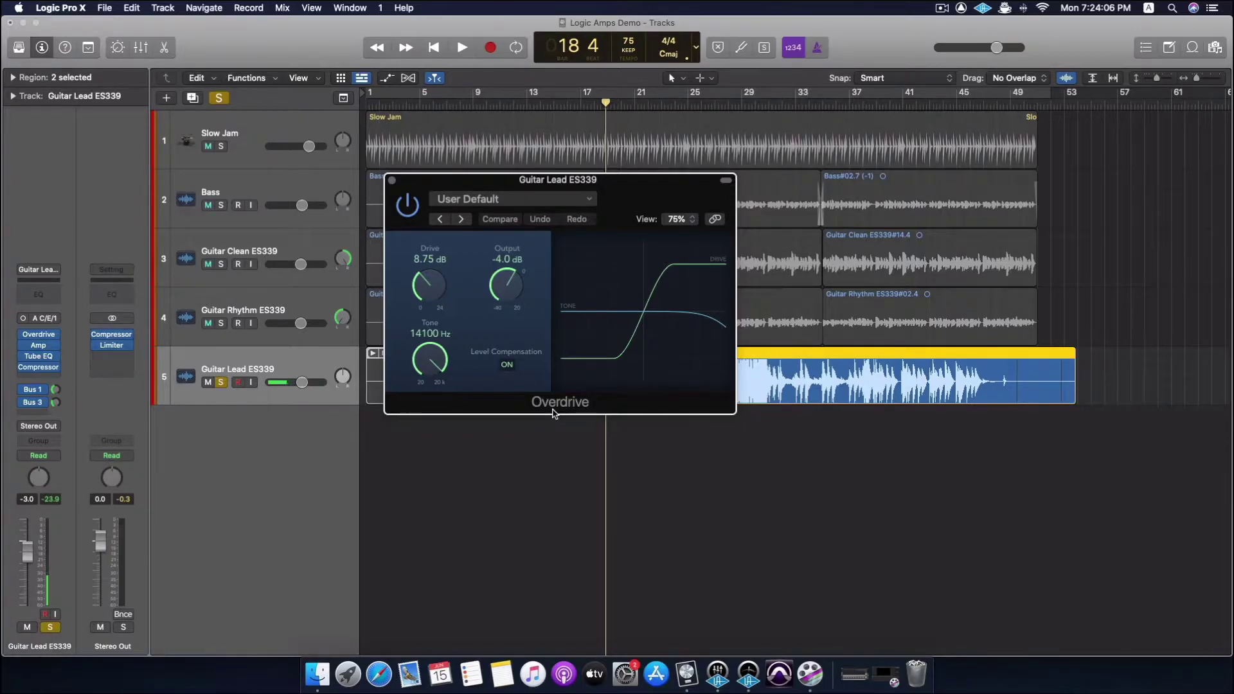
Step: Close the Overdrive on Guitar Lead ES339 and bring up that track's Amp Designer lower in the workspace
{"action": "left_click", "coordinate": [392, 180]}
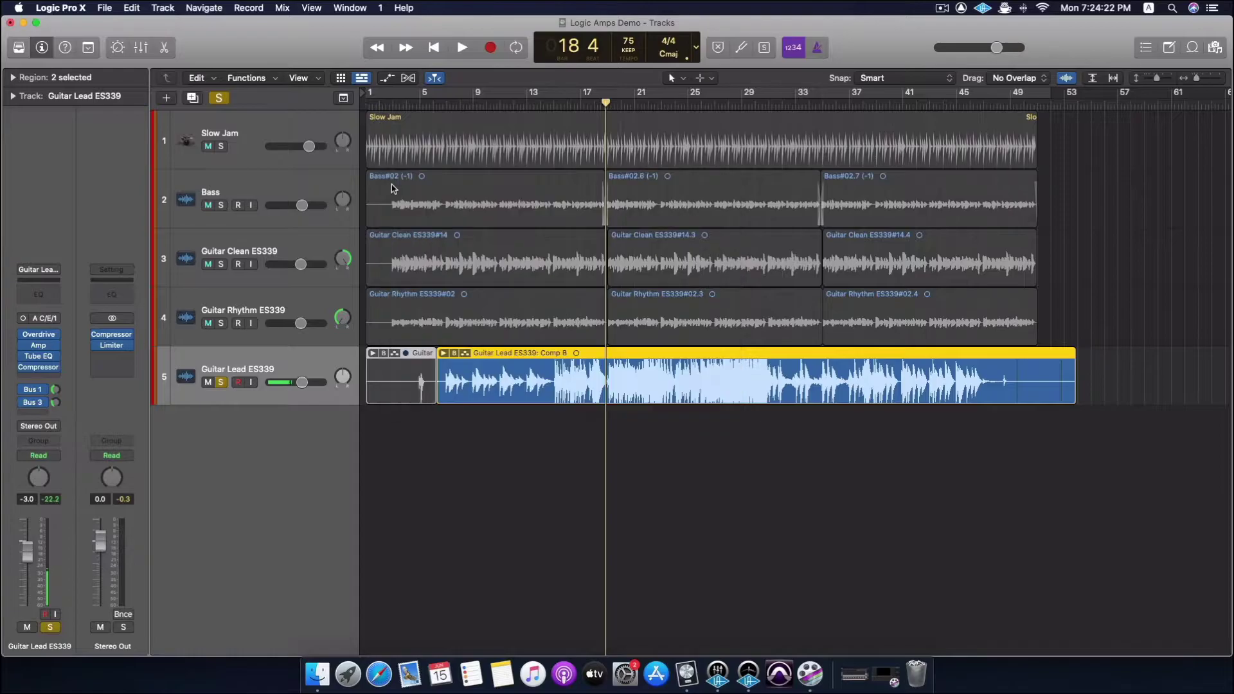
{"action": "left_click", "coordinate": [38, 348]}
{"action": "left_click_drag", "start_coordinate": [708, 209], "coordinate": [526, 334]}
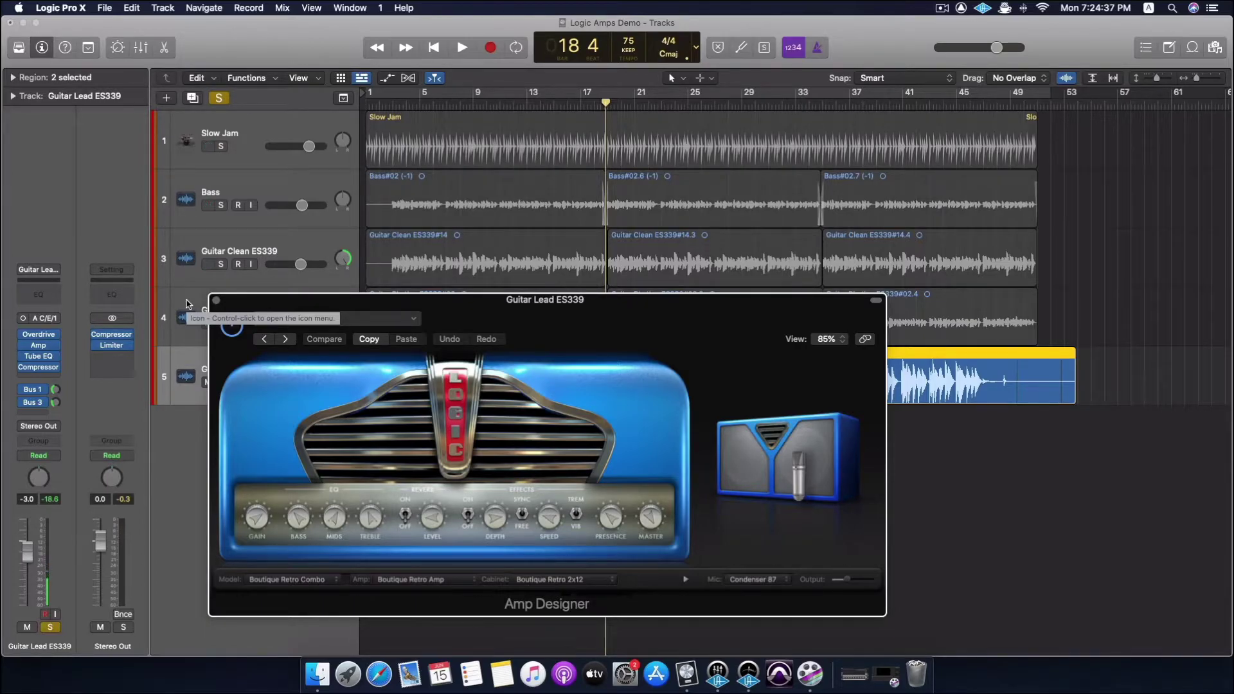
Step: Compare the Guitar Rhythm ES339 Amp Designer settings with those of the lead guitar, and close the rhythm guitar's plug-in window
{"action": "left_click", "coordinate": [186, 304]}
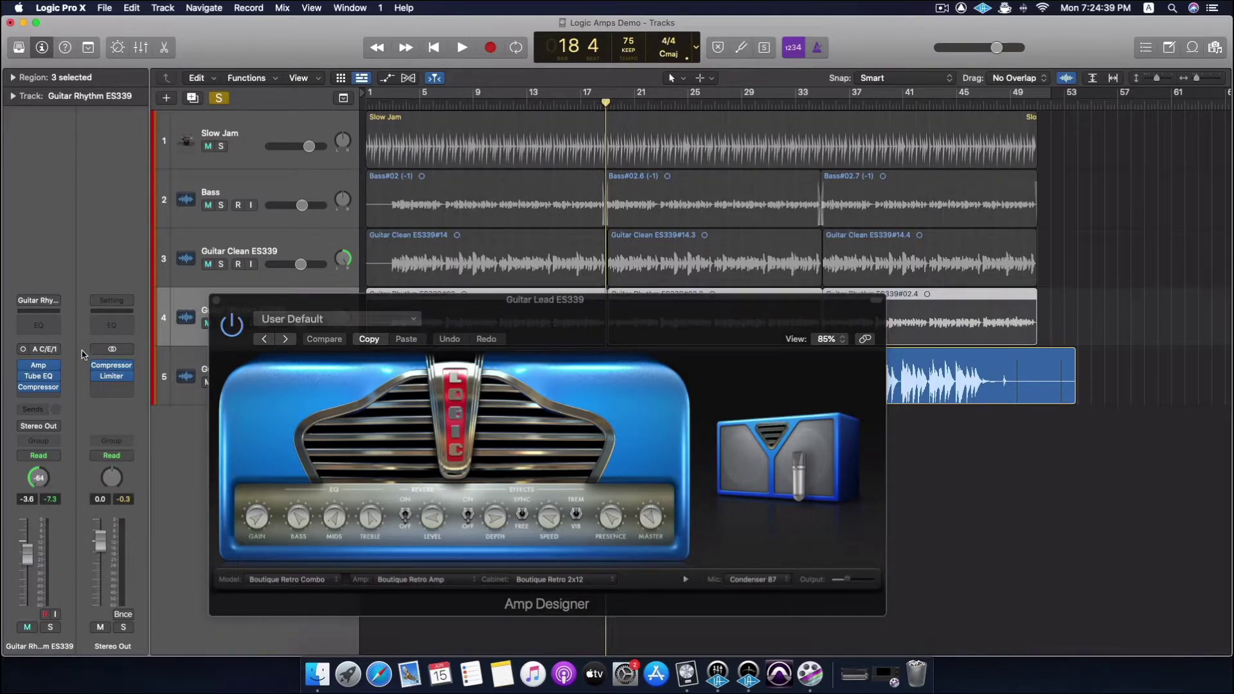
{"action": "left_click", "coordinate": [41, 366]}
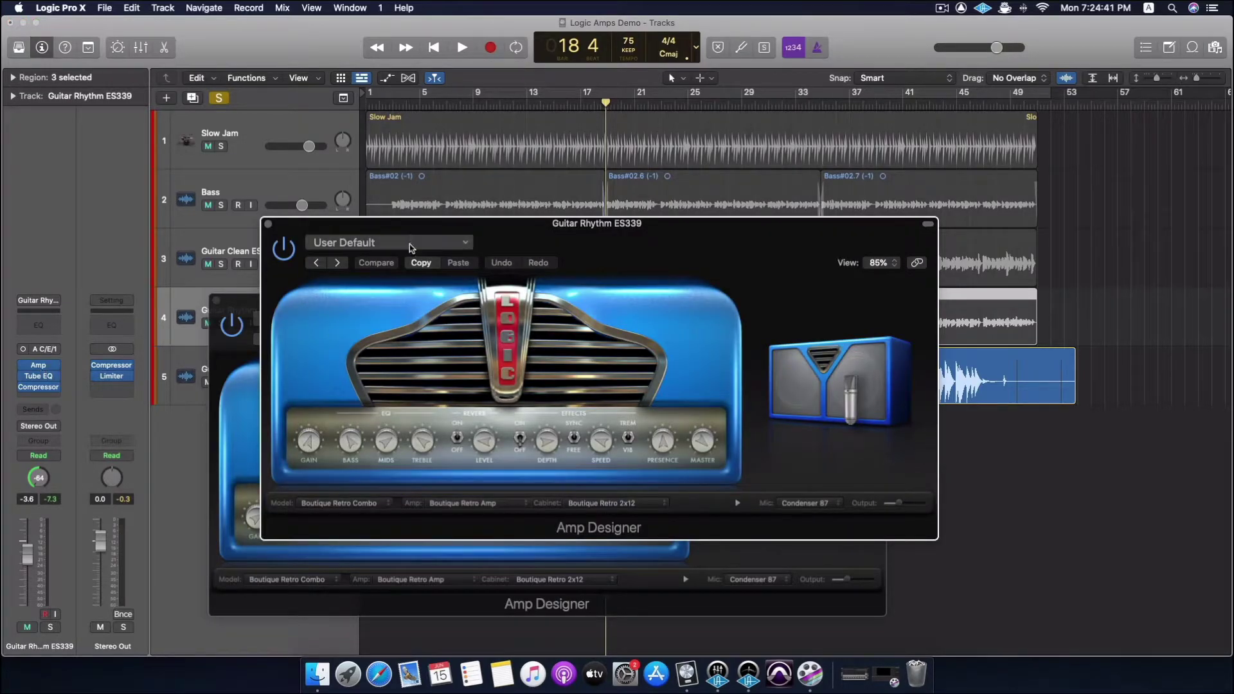
{"action": "left_click_drag", "start_coordinate": [411, 234], "coordinate": [393, 133]}
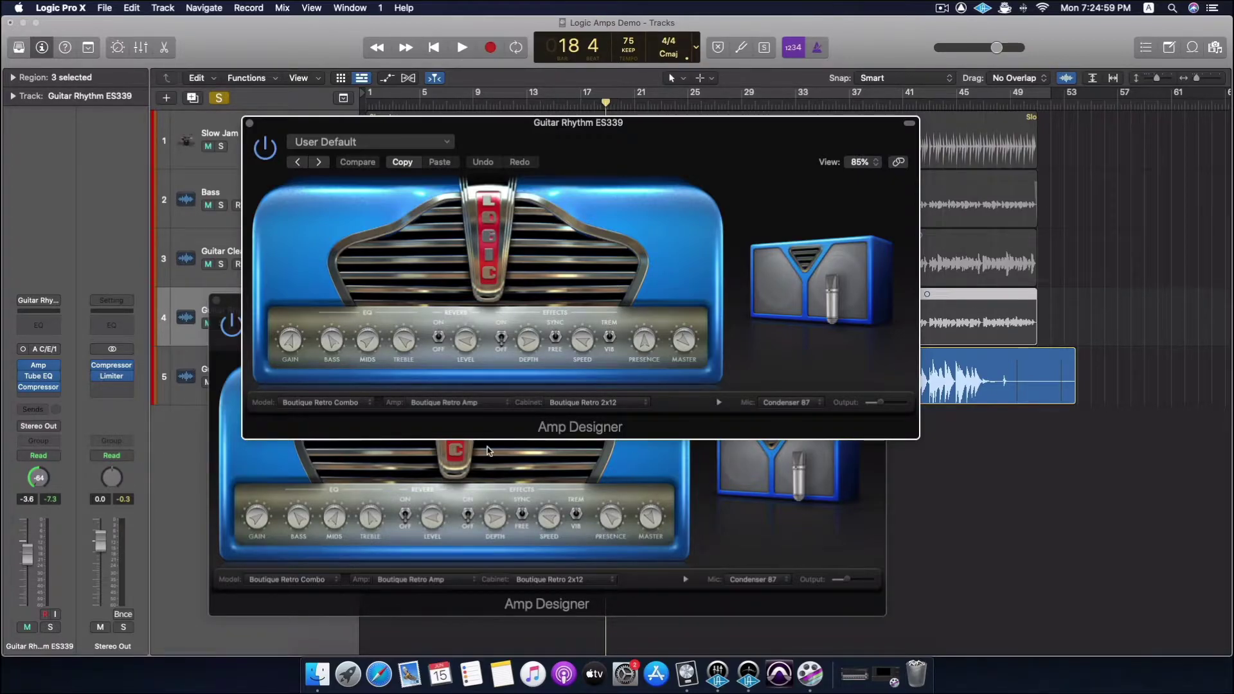
{"action": "left_click", "coordinate": [249, 123]}
Step: Open the Vintage Tube EQ on the Guitar Lead ES339 track and position its window fully in view
{"action": "left_click", "coordinate": [260, 370]}
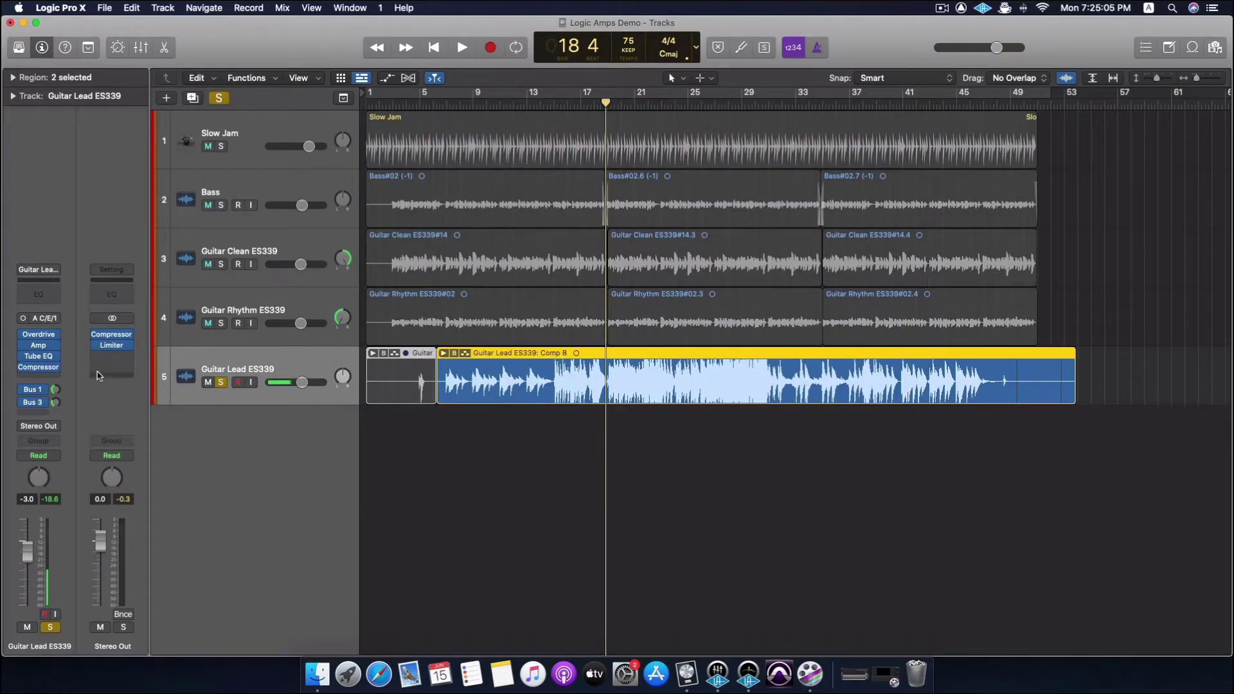
{"action": "left_click", "coordinate": [39, 356]}
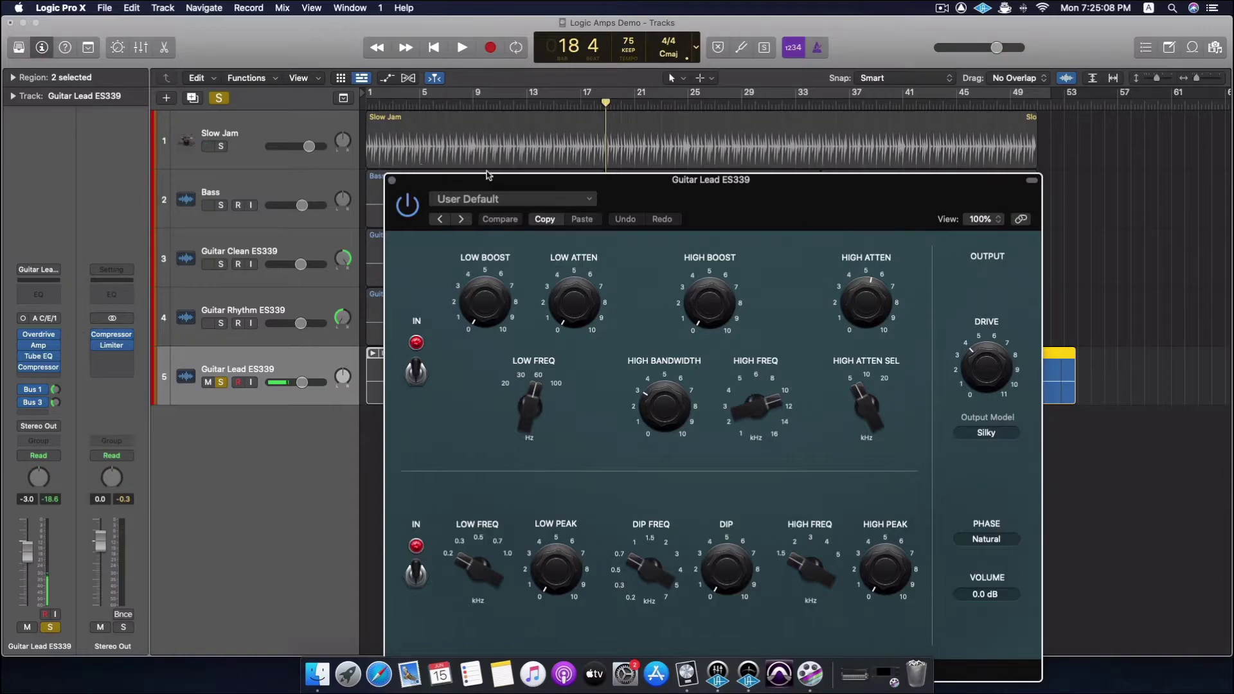
{"action": "left_click_drag", "start_coordinate": [655, 187], "coordinate": [714, 75]}
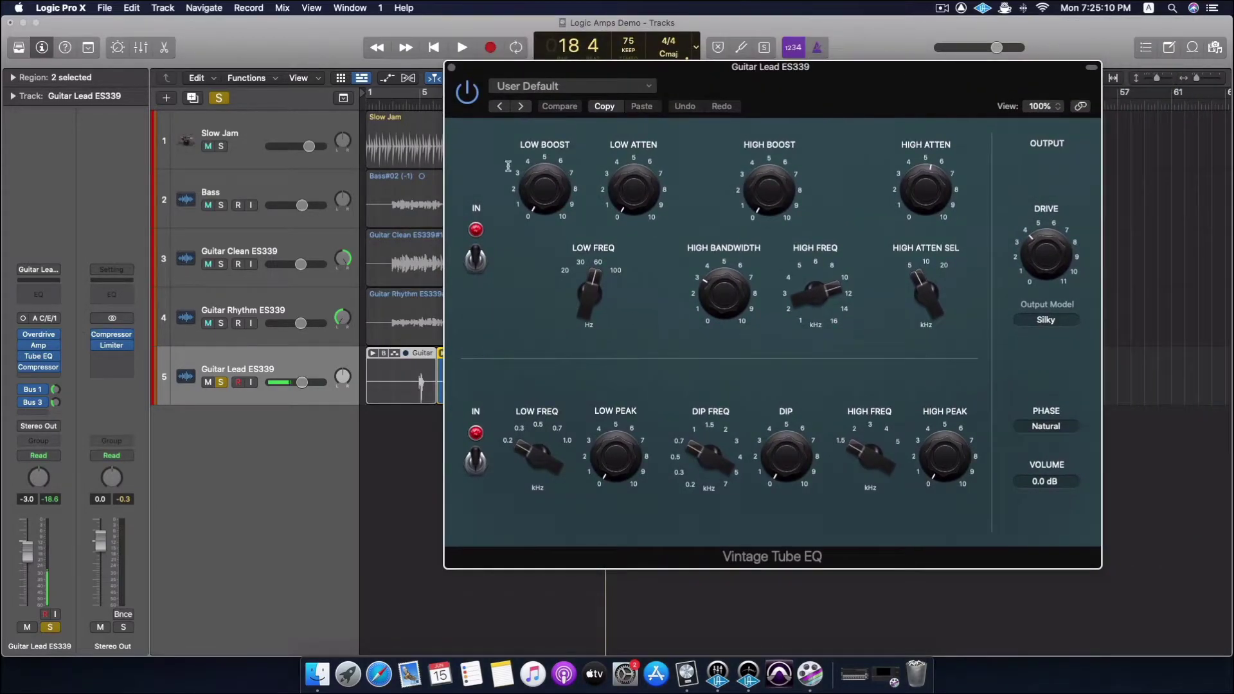
Step: Compare the Guitar Rhythm ES339 effects chain with the open lead guitar Vintage Tube EQ, and close the EQ window
{"action": "left_click", "coordinate": [293, 296]}
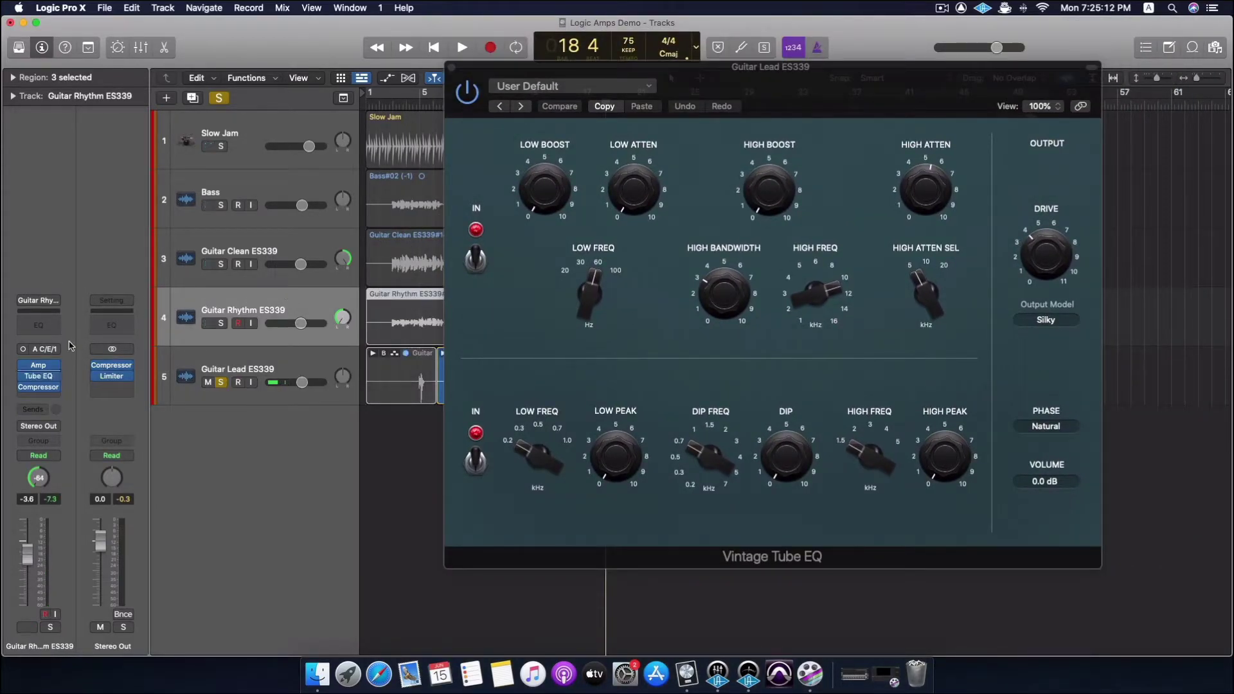
{"action": "left_click_drag", "start_coordinate": [863, 91], "coordinate": [712, 148]}
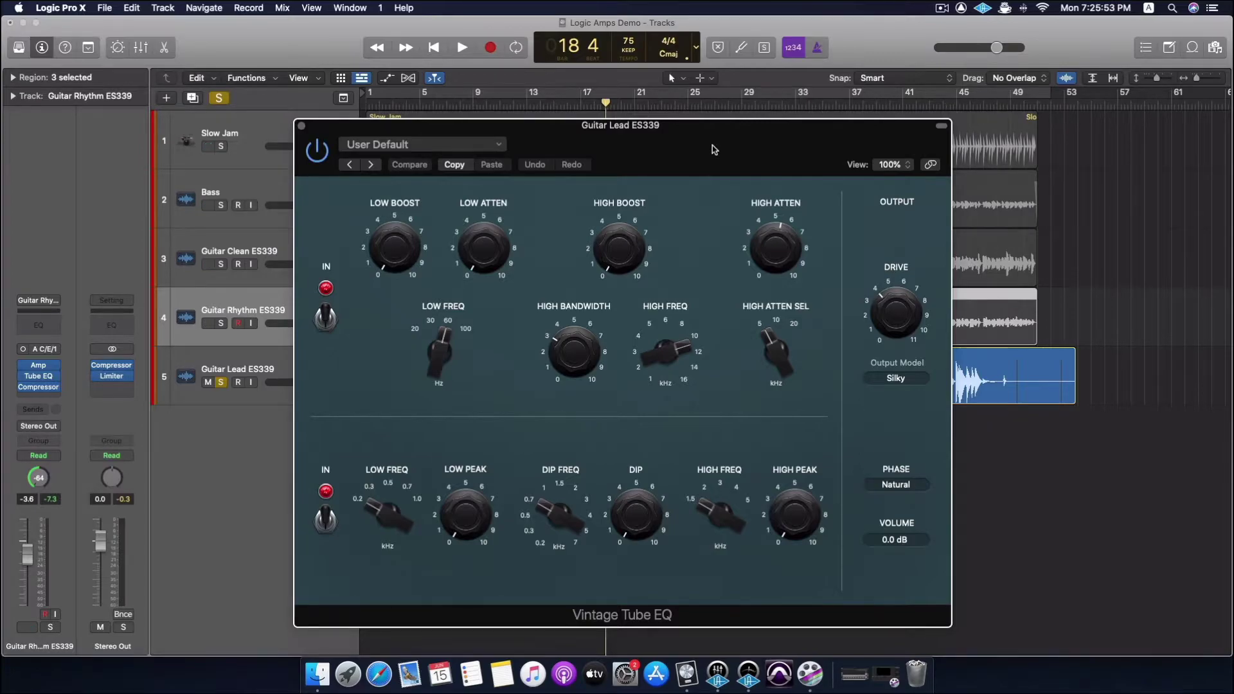
{"action": "left_click", "coordinate": [302, 126]}
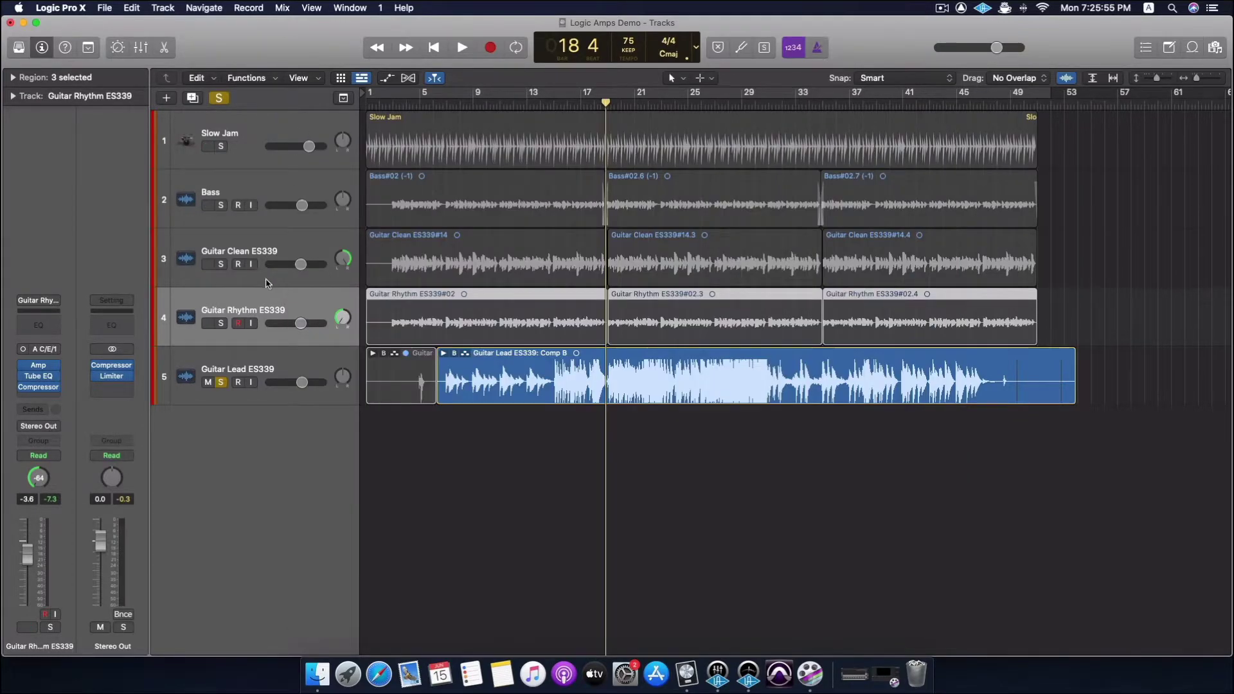
Step: Return to the Guitar Lead ES339 track, inspect its Compressor with the window moved fully into view, and close it
{"action": "left_click", "coordinate": [232, 354]}
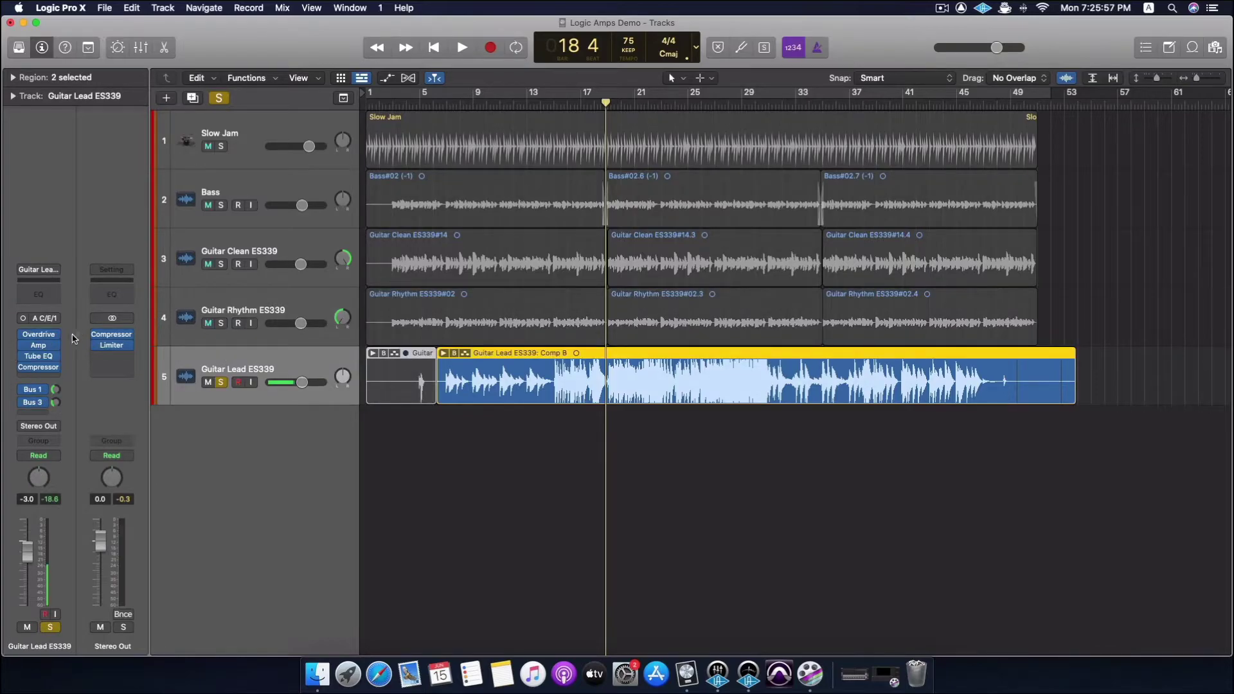
{"action": "left_click", "coordinate": [39, 356]}
{"action": "left_click", "coordinate": [39, 367]}
{"action": "left_click_drag", "start_coordinate": [705, 200], "coordinate": [679, 126]}
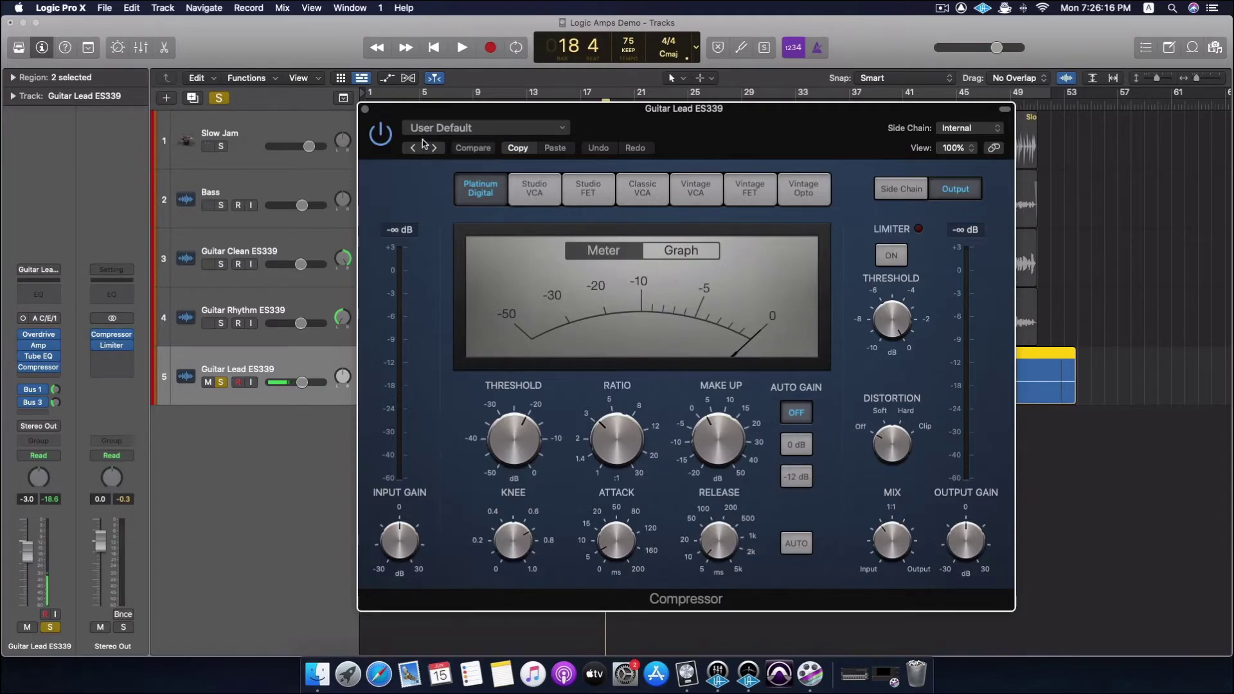
{"action": "left_click", "coordinate": [365, 109]}
Step: Deselect the regions and play the soloed lead guitar from around bar 15 up to bar 18, stopping there
{"action": "left_click", "coordinate": [418, 422]}
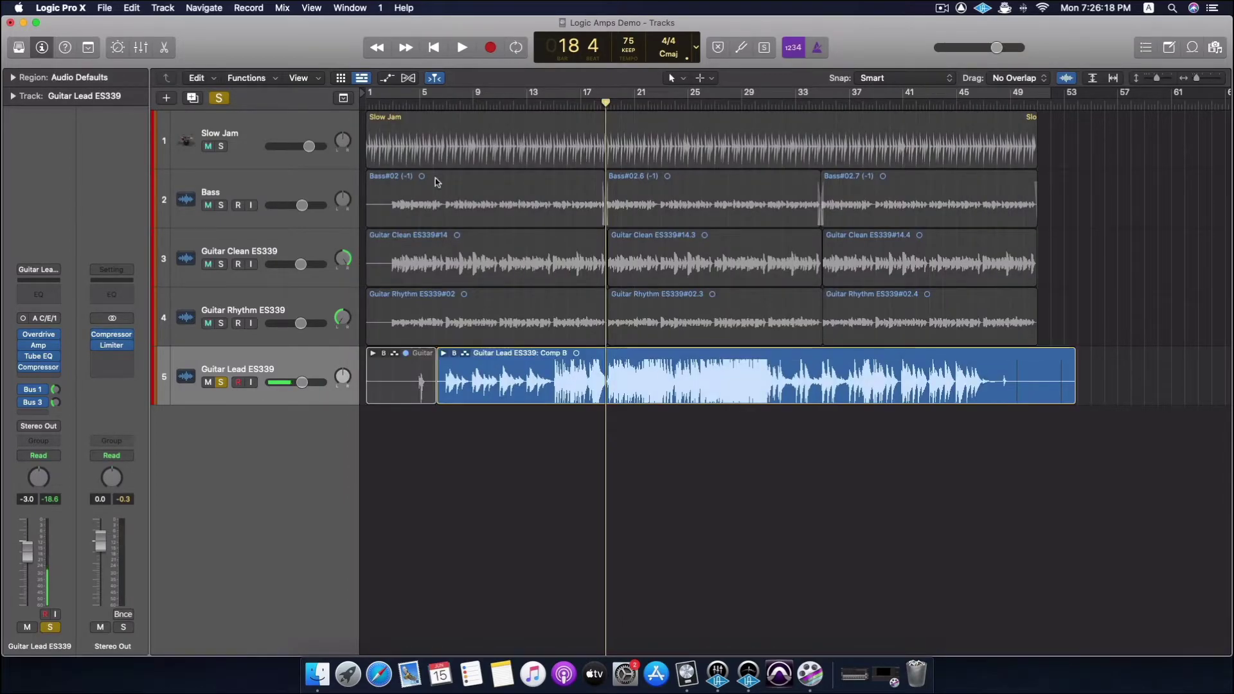
{"action": "left_click", "coordinate": [553, 103]}
{"action": "key", "text": "space"}
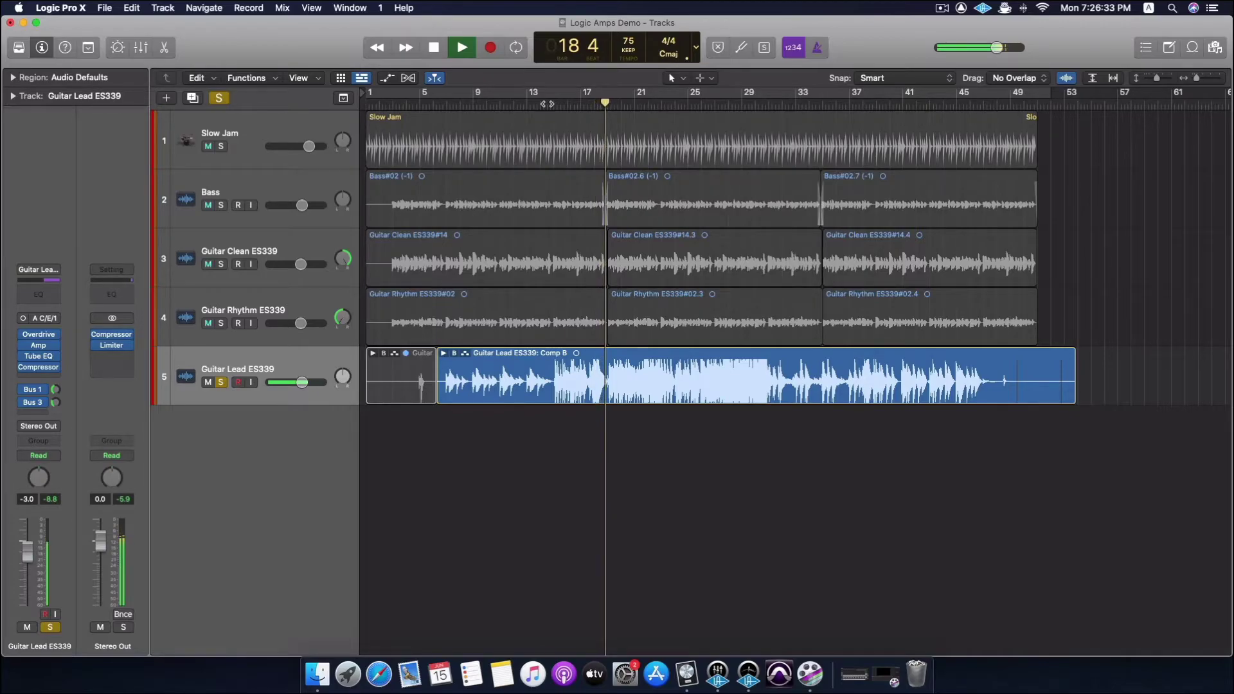
{"action": "key", "text": "space"}
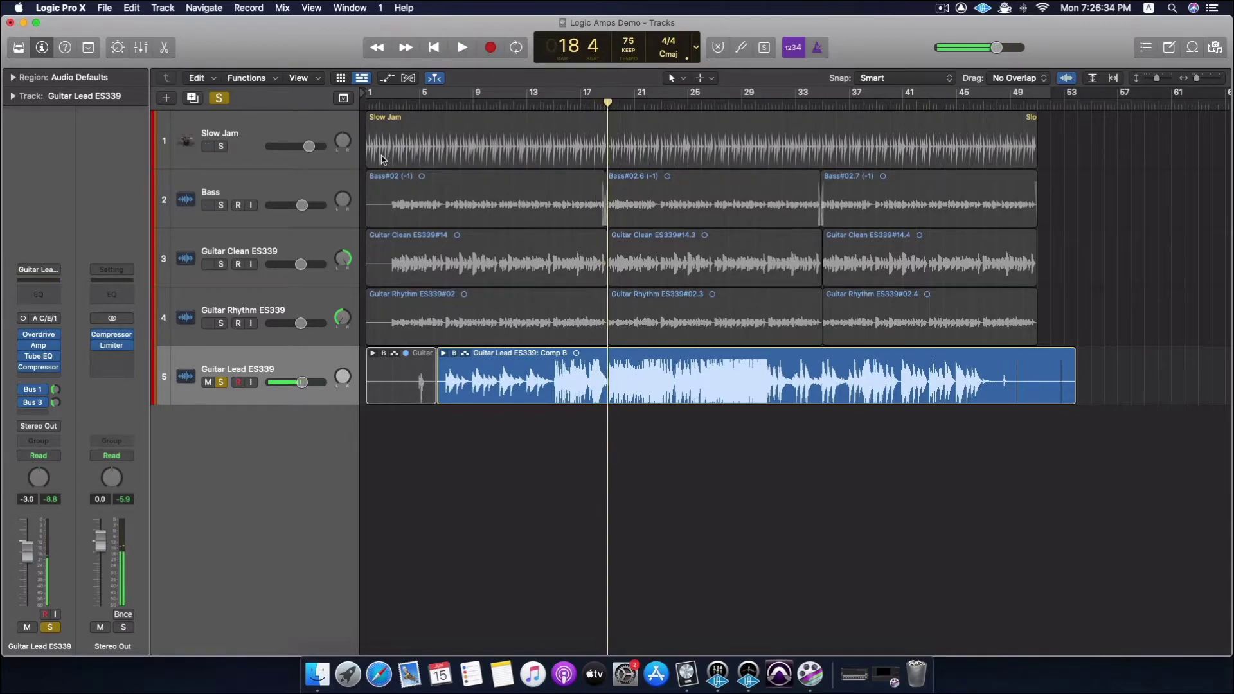
Step: Show the aux channel fed by the lead guitar's Bus 1 send and open its Tape Delay
{"action": "left_click", "coordinate": [33, 389]}
{"action": "left_click", "coordinate": [110, 362]}
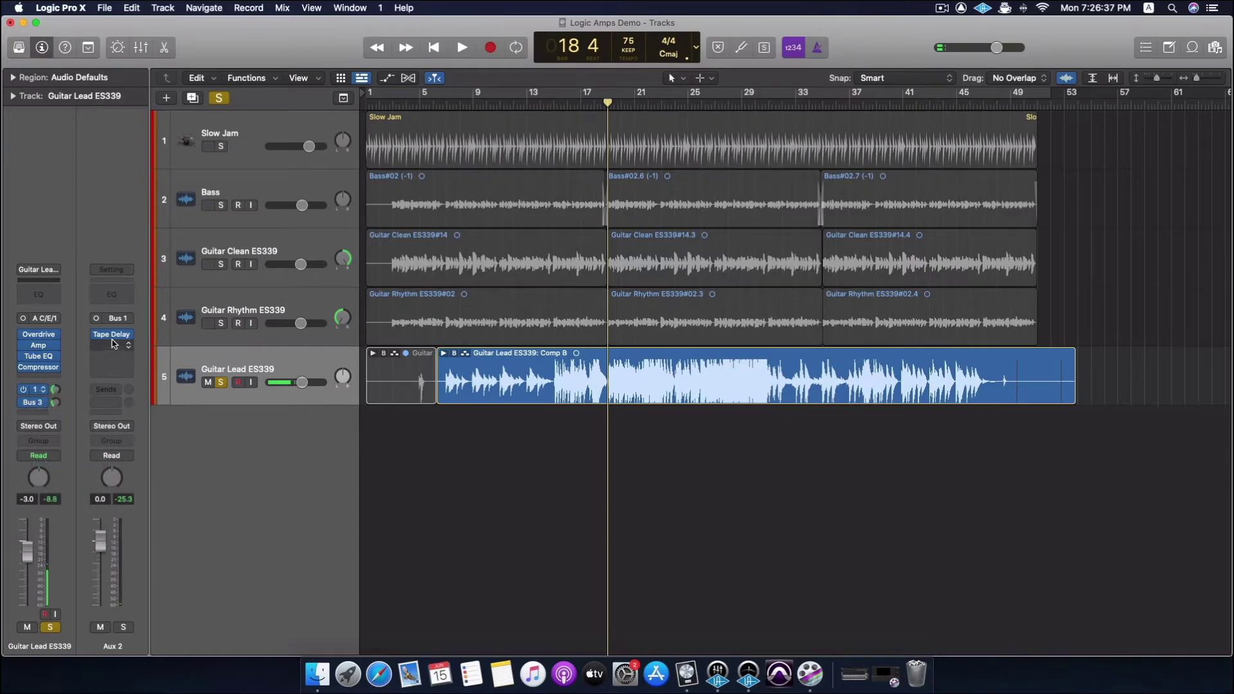
{"action": "left_click", "coordinate": [112, 334]}
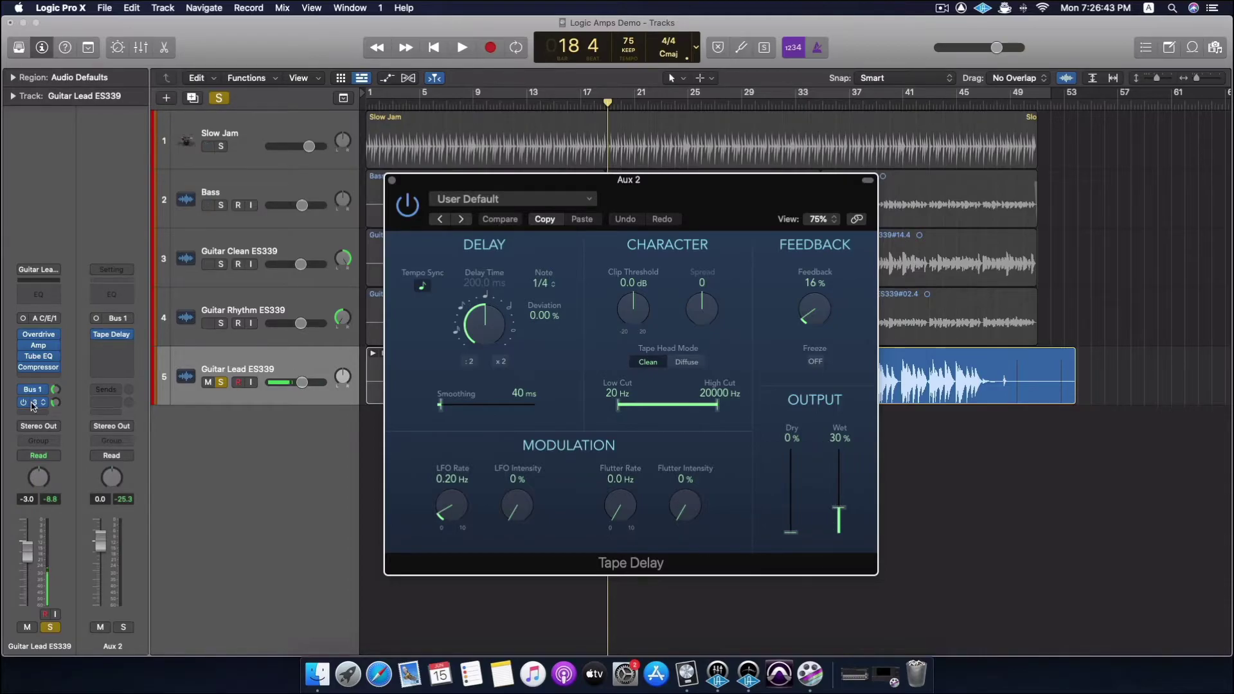
Step: Inspect the SilverVerb on the lead guitar's Bus 3 aux channel, and close both the reverb and delay windows
{"action": "left_click", "coordinate": [30, 405]}
{"action": "left_click", "coordinate": [77, 376]}
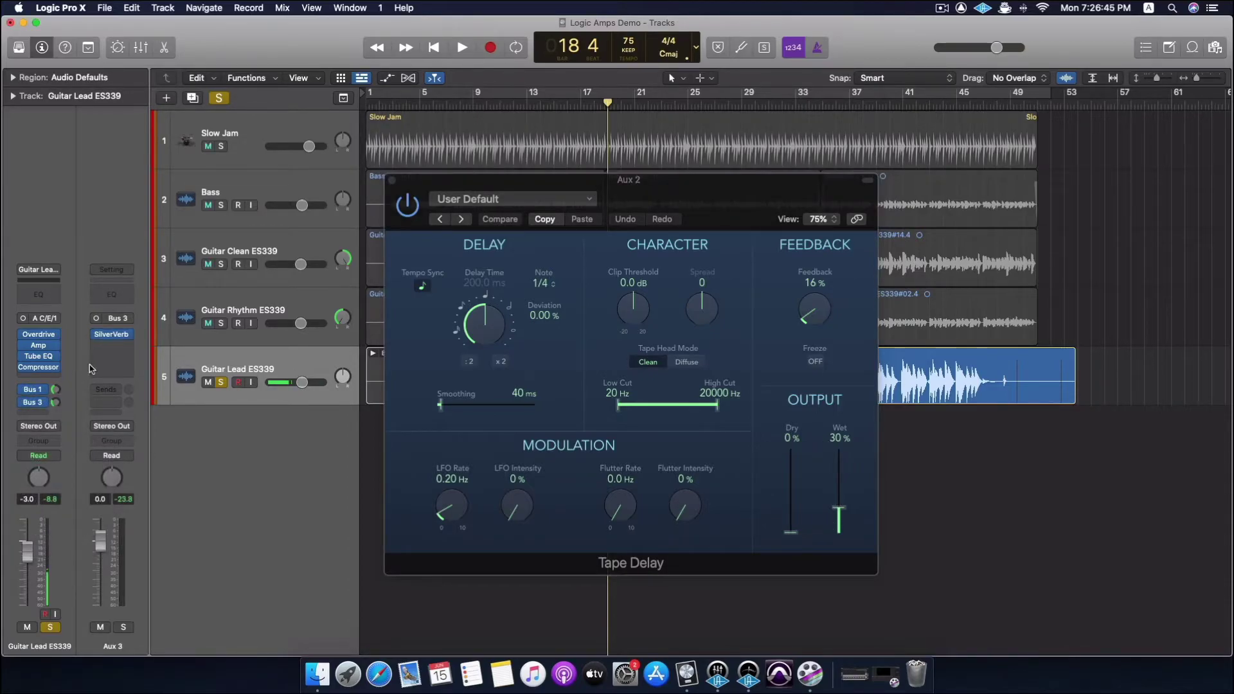
{"action": "left_click", "coordinate": [113, 338]}
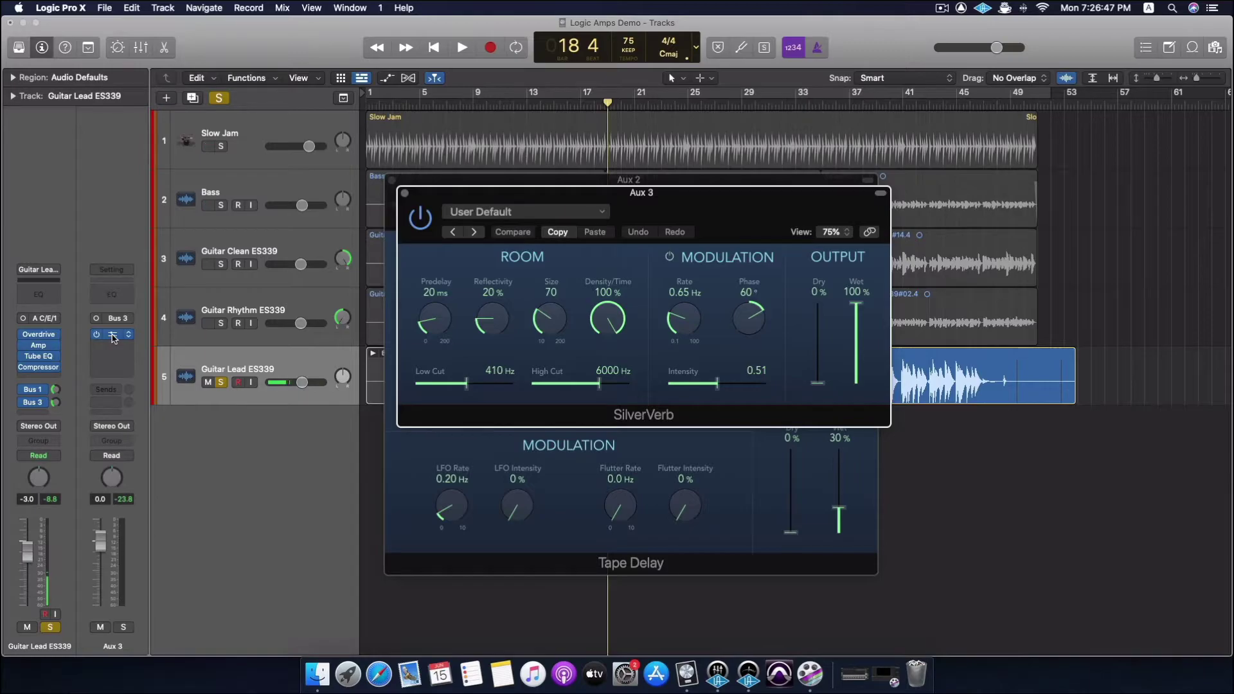
{"action": "left_click", "coordinate": [404, 193]}
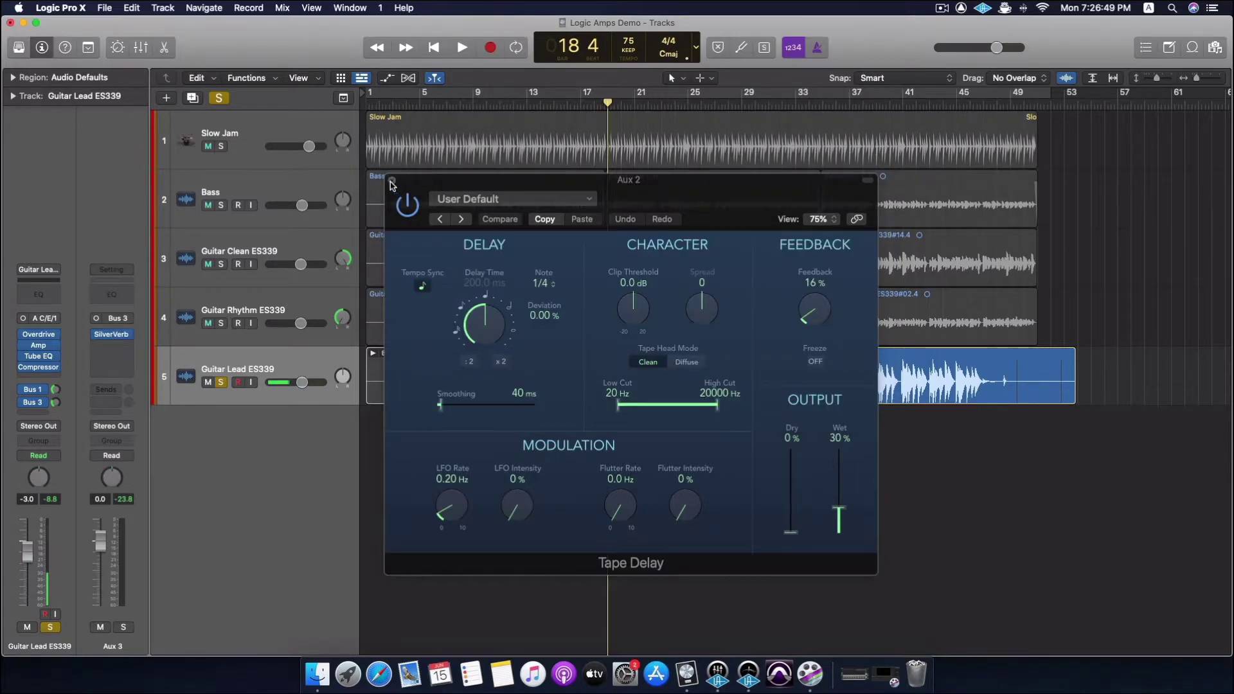
{"action": "left_click", "coordinate": [391, 181]}
Step: Turn off solo on the Guitar Lead ES339 track and play all five tracks together from around bar 15
{"action": "key", "text": "s"}
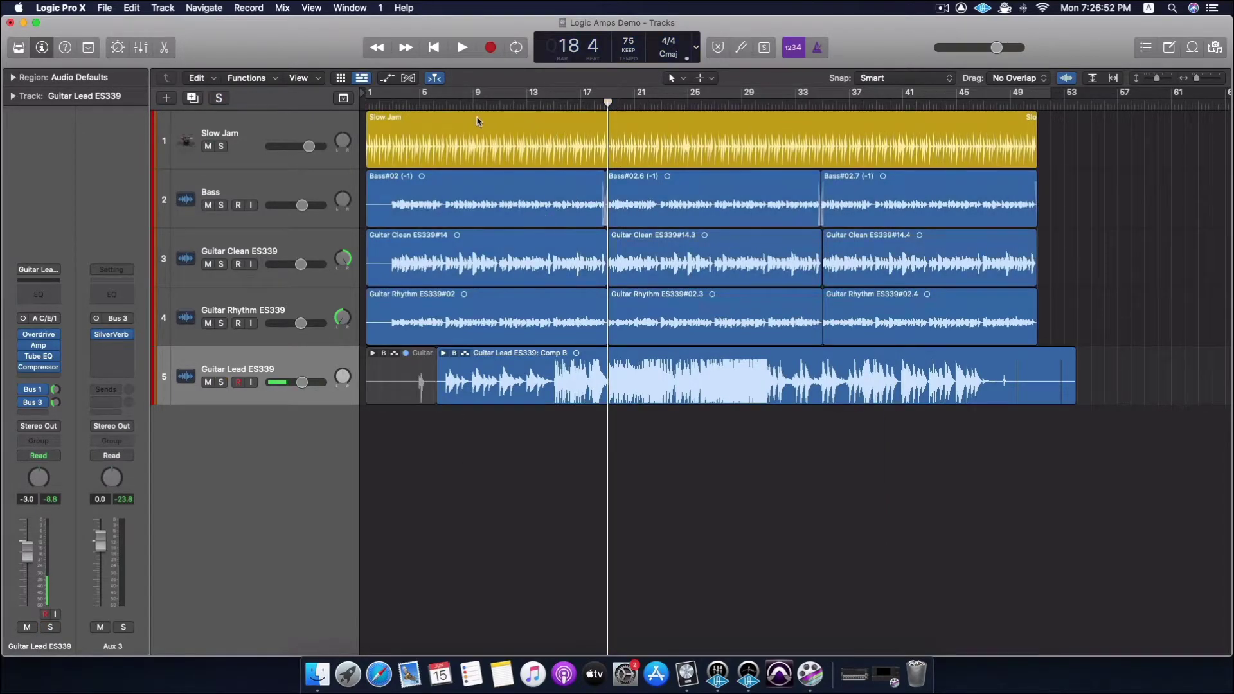
{"action": "key", "text": "space"}
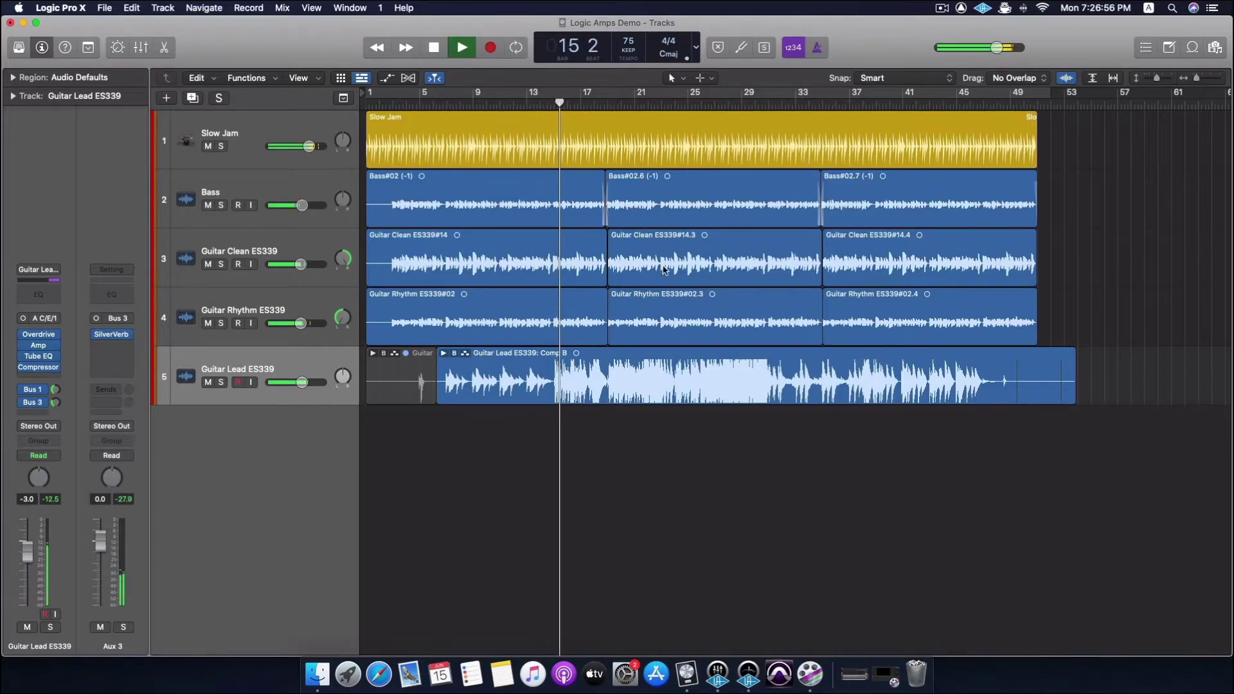